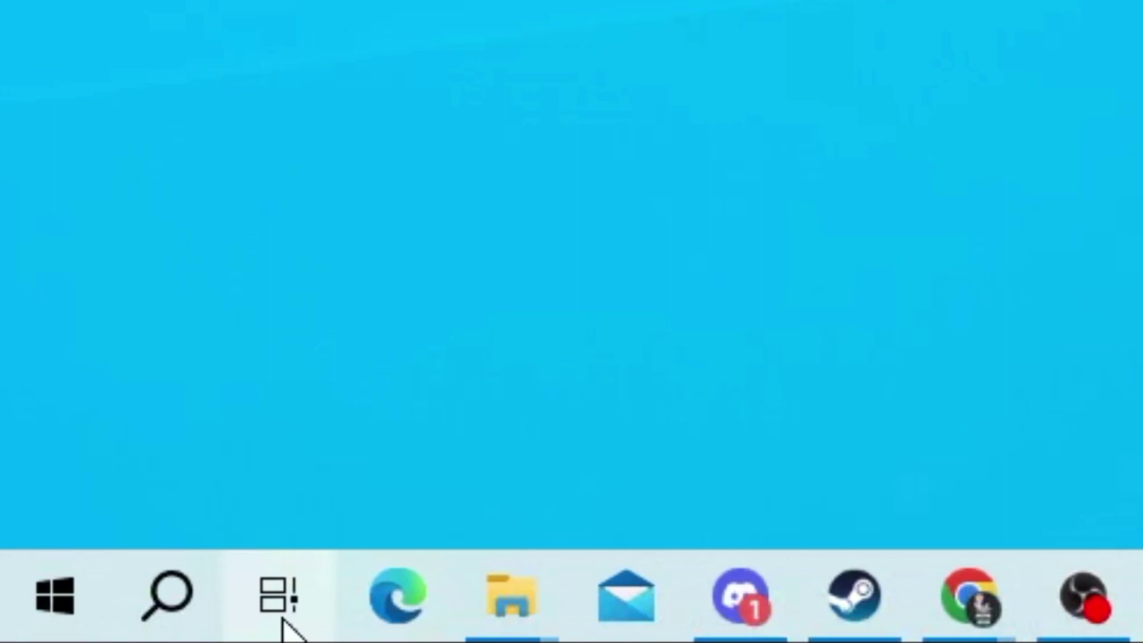
Step: Search Windows for VALORANT and open the Riot Games Start Menu folder holding its shortcut
left_click(189, 600)
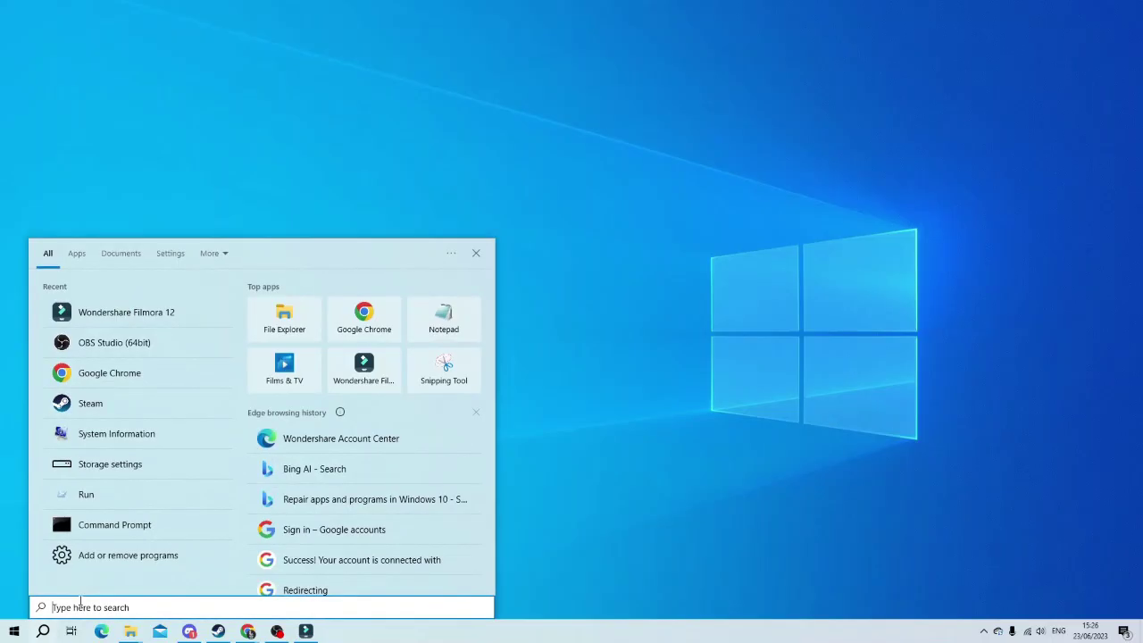
type("valora")
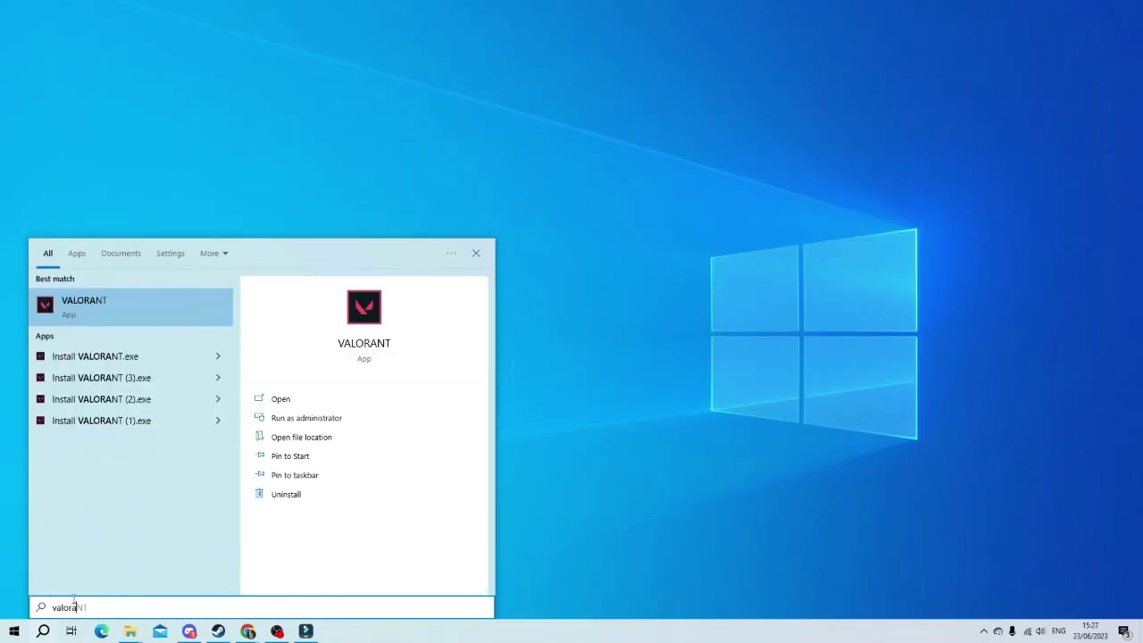
right_click(157, 305)
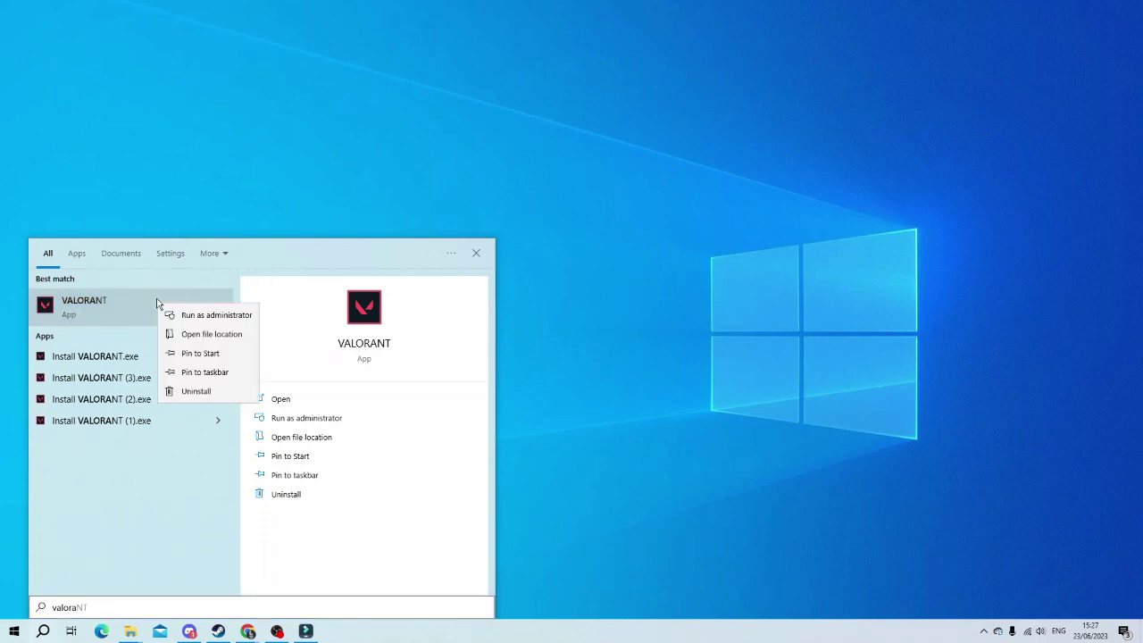
left_click(204, 335)
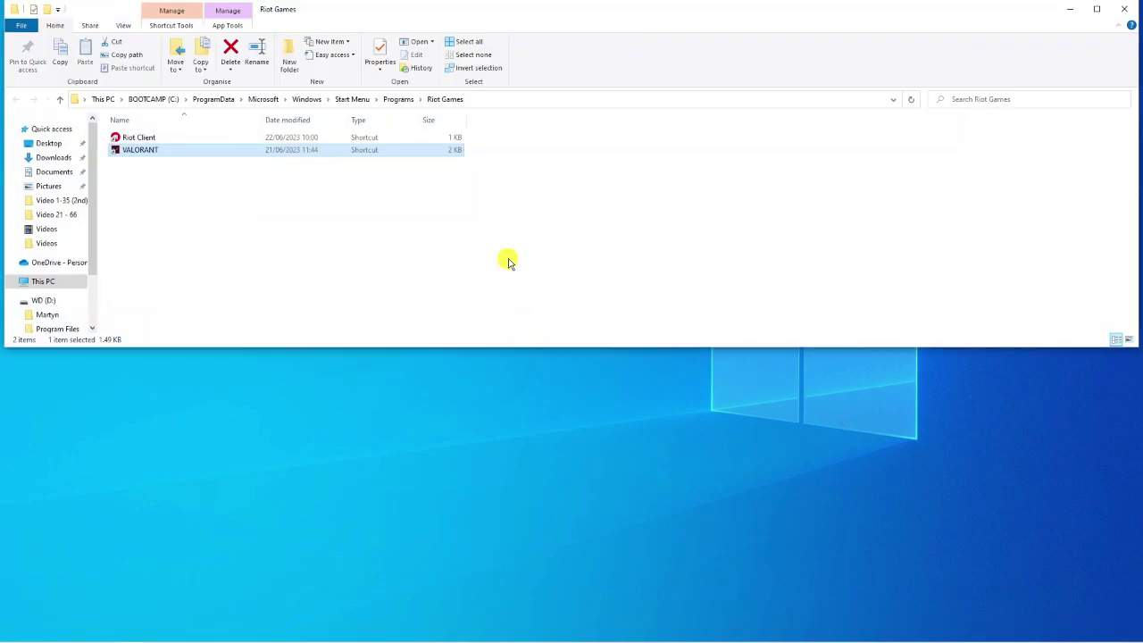
Step: Jump from the VALORANT shortcut to the game's live install folder
left_click(183, 152)
left_click(210, 150)
right_click(210, 150)
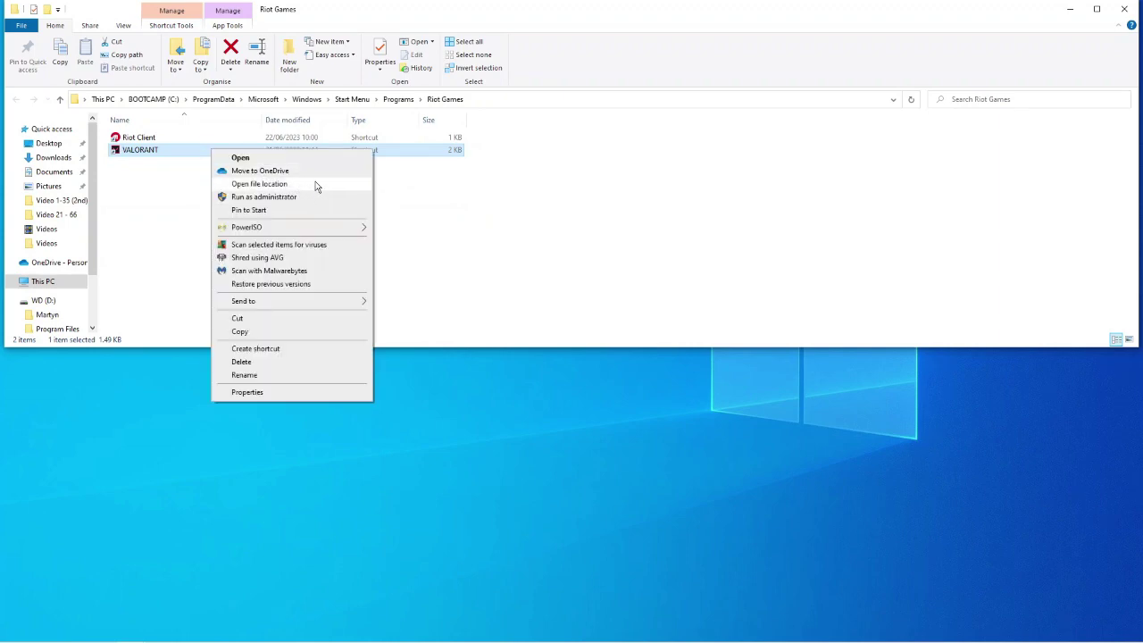
left_click(311, 185)
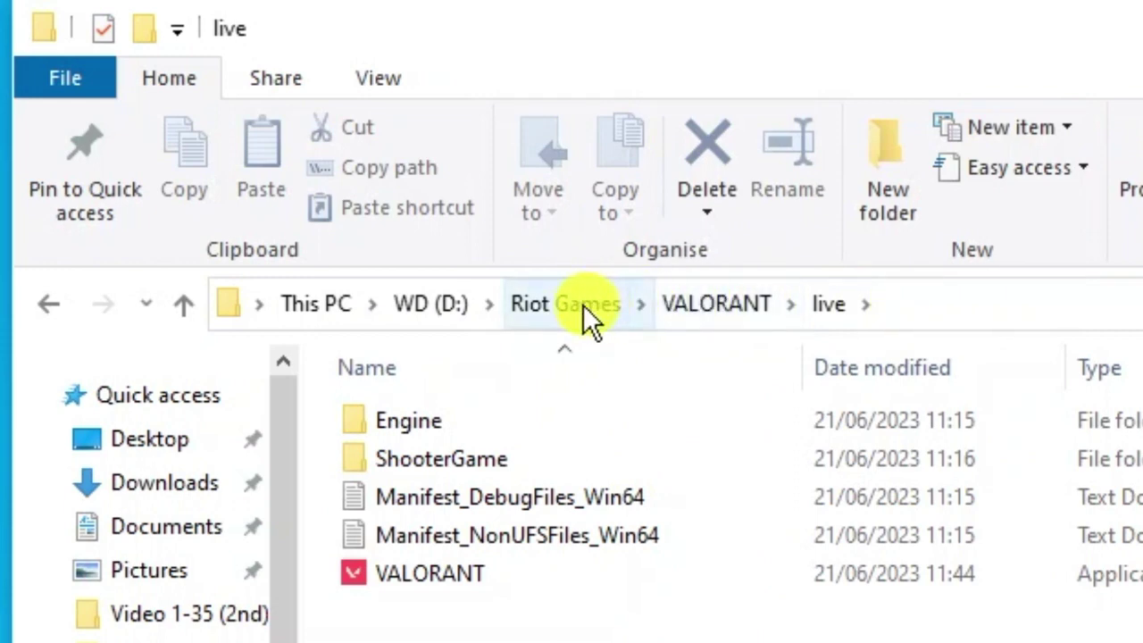
Step: Browse from Riot Games through VALORANT, live, ShooterGame and Binaries into Win64
left_click(583, 304)
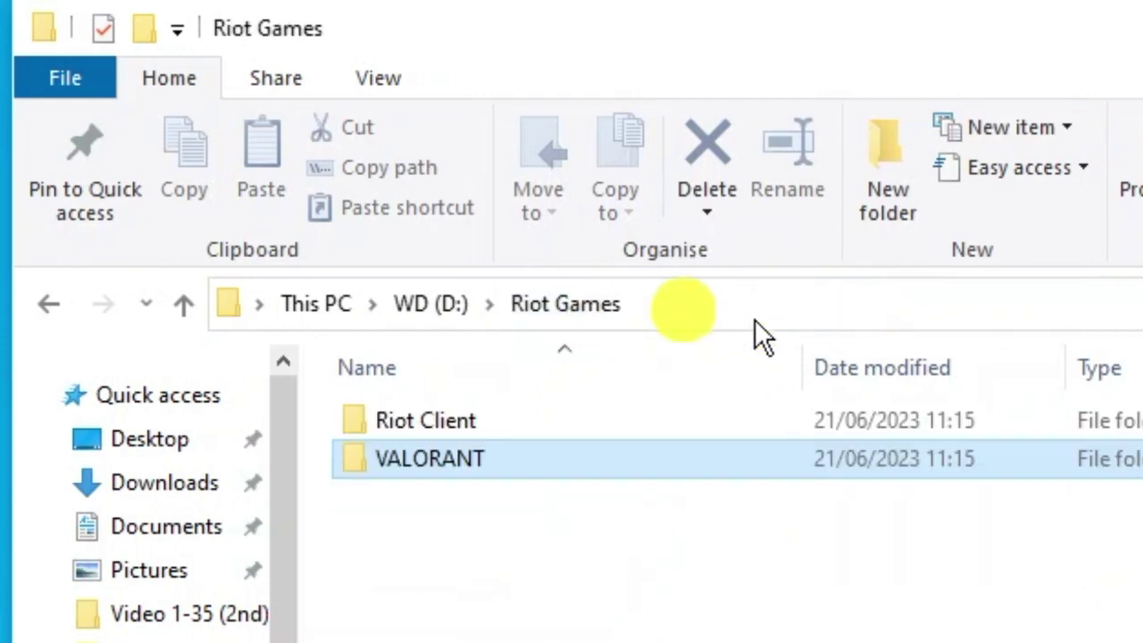
double_click(615, 465)
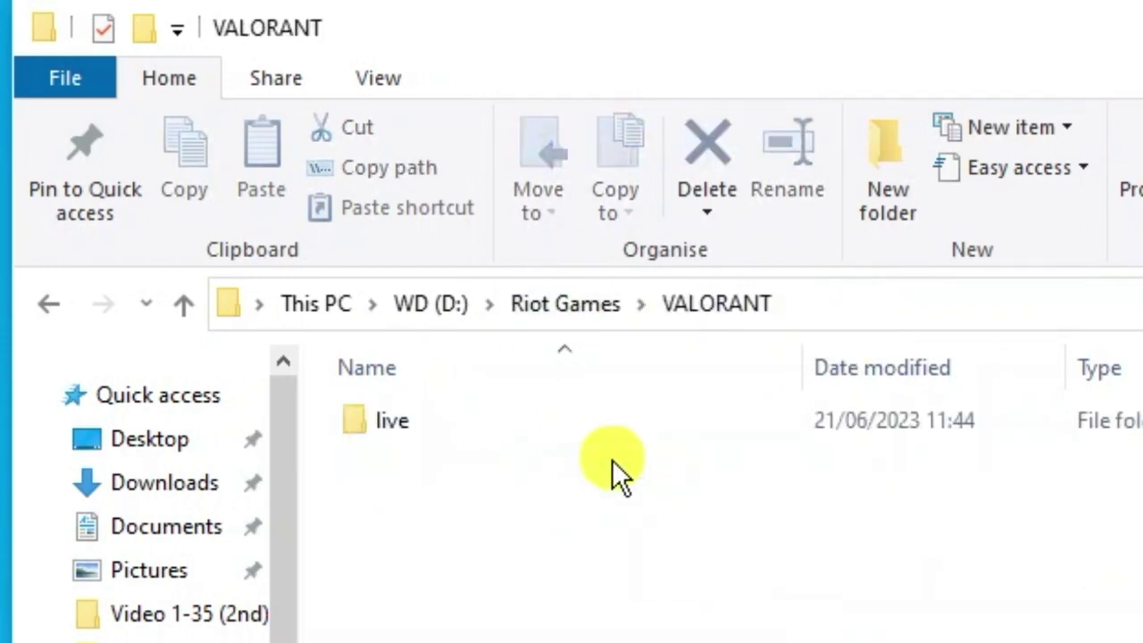
double_click(590, 418)
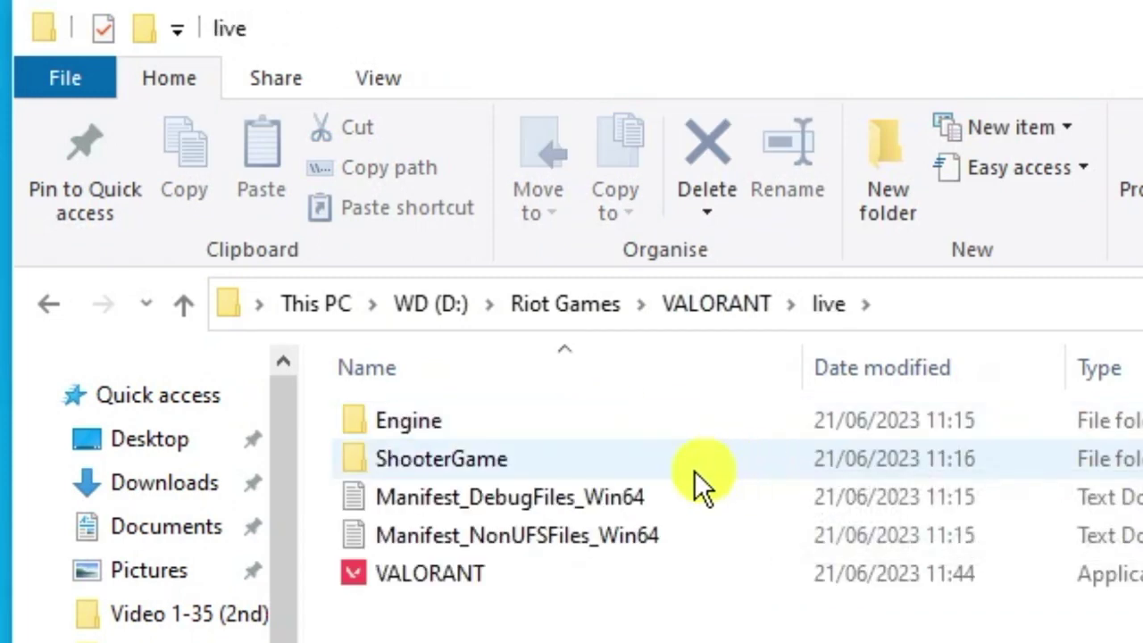
double_click(689, 446)
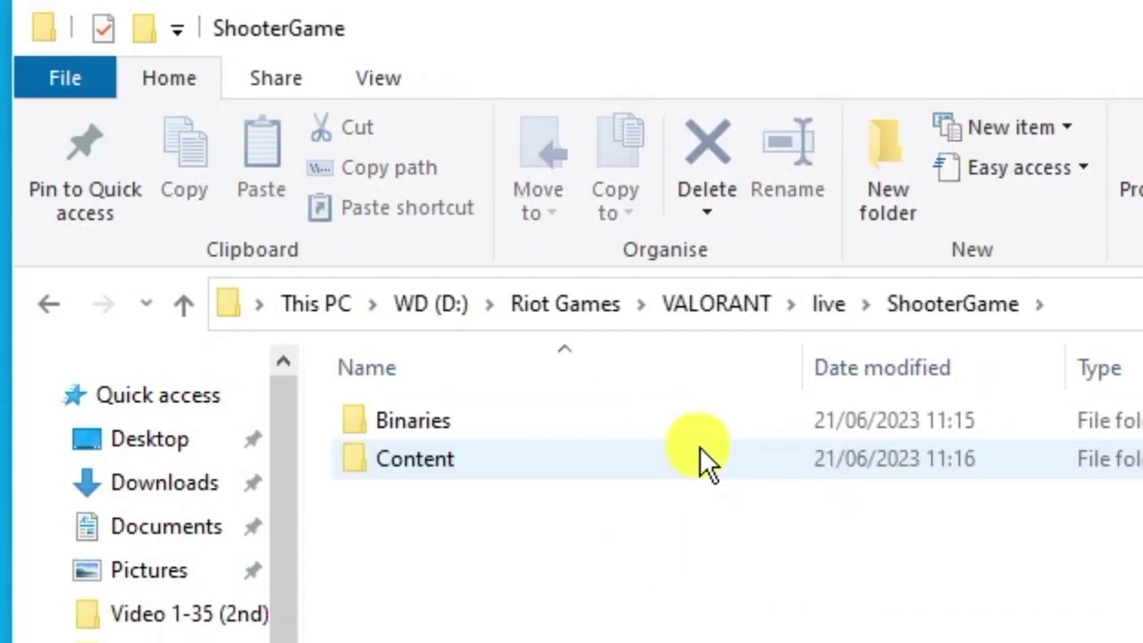
double_click(677, 413)
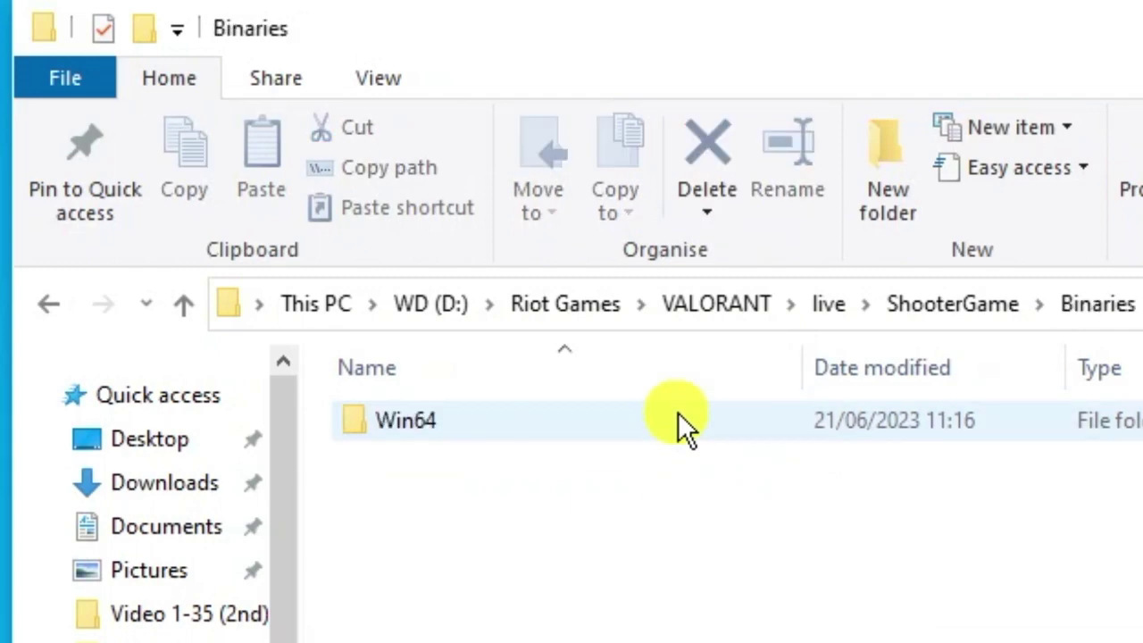
double_click(570, 415)
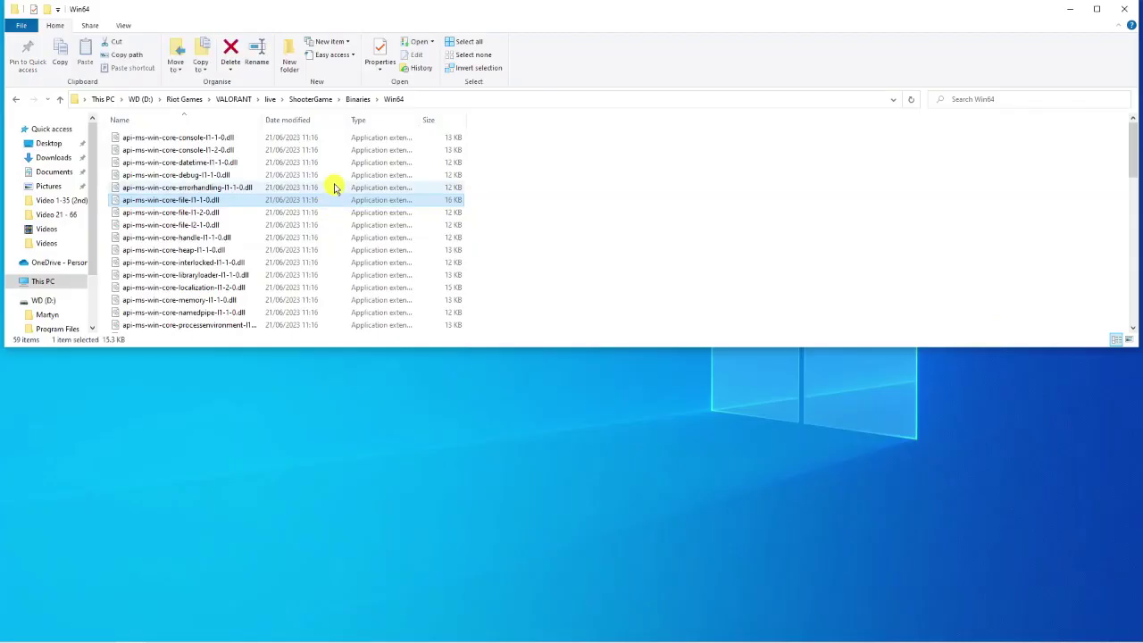
scroll(335, 184, "down", 4)
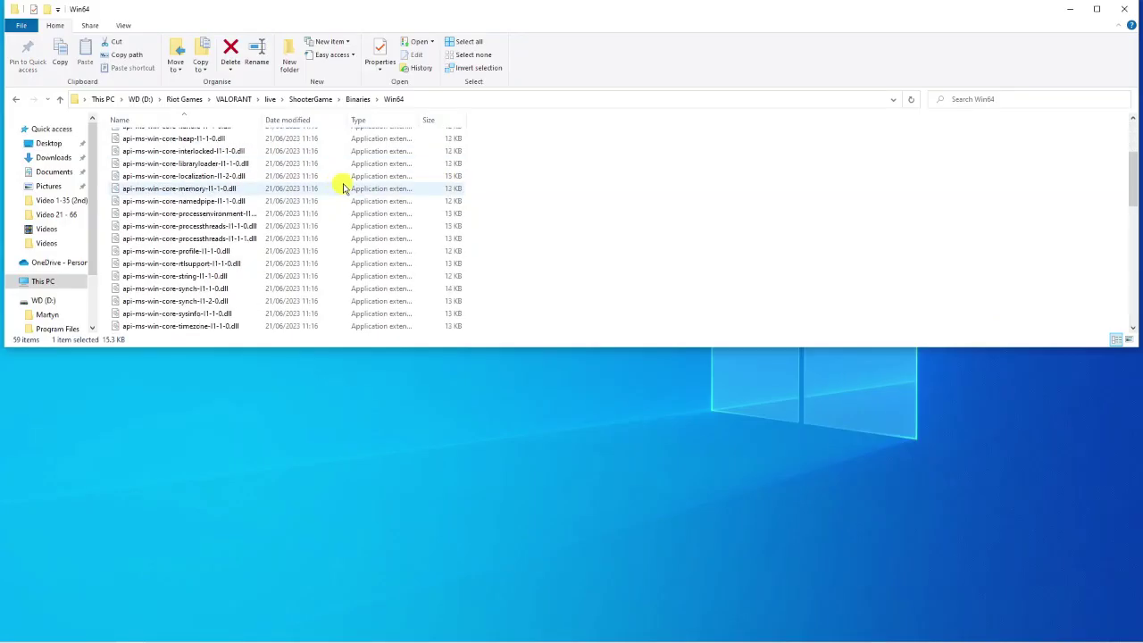
scroll(339, 186, "down", 4)
scroll(351, 187, "down", 4)
scroll(351, 187, "down", 4)
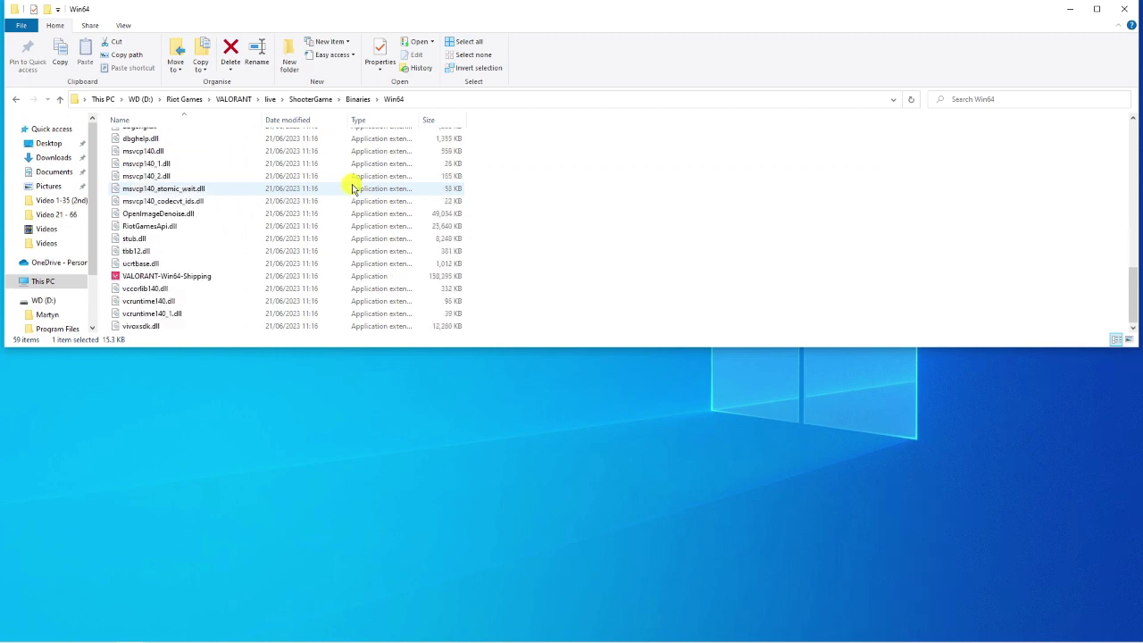
mouse_move(167, 276)
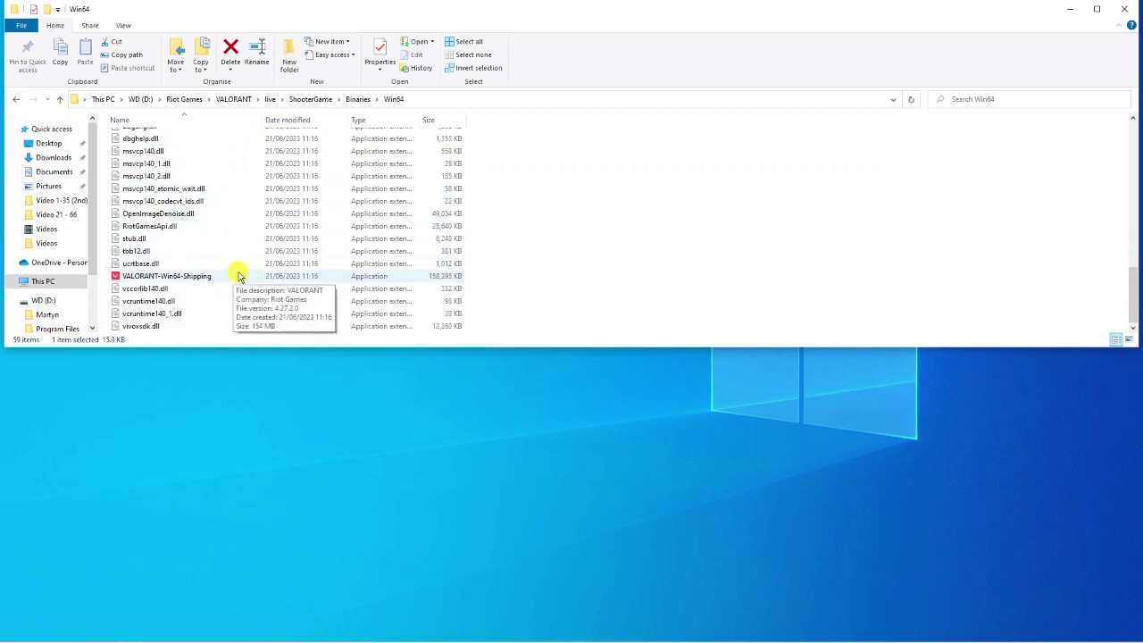
Step: Tick 'Run this program as an administrator' in VALORANT-Win64-Shipping's Compatibility properties and apply it
left_click(235, 276)
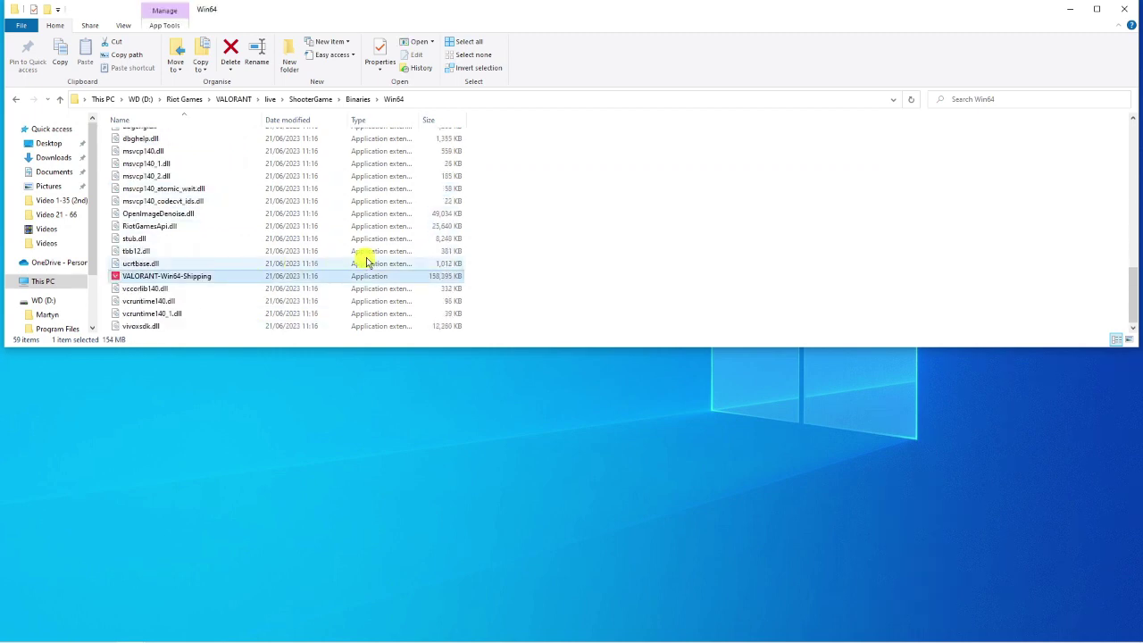
right_click(229, 278)
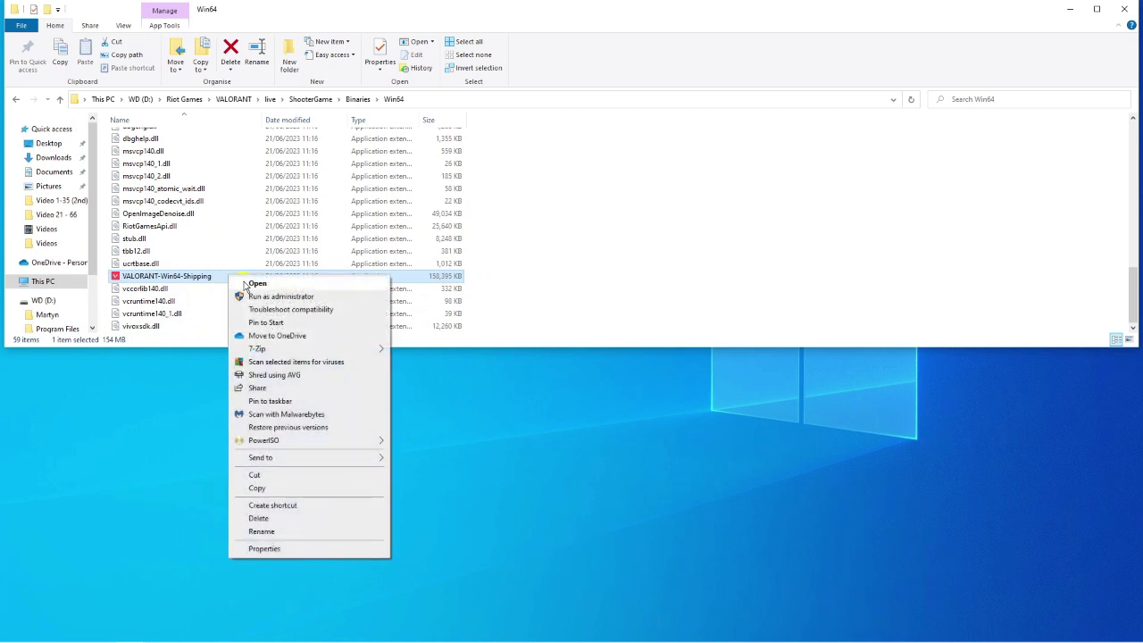
left_click(290, 549)
left_click_drag(366, 288, 384, 265)
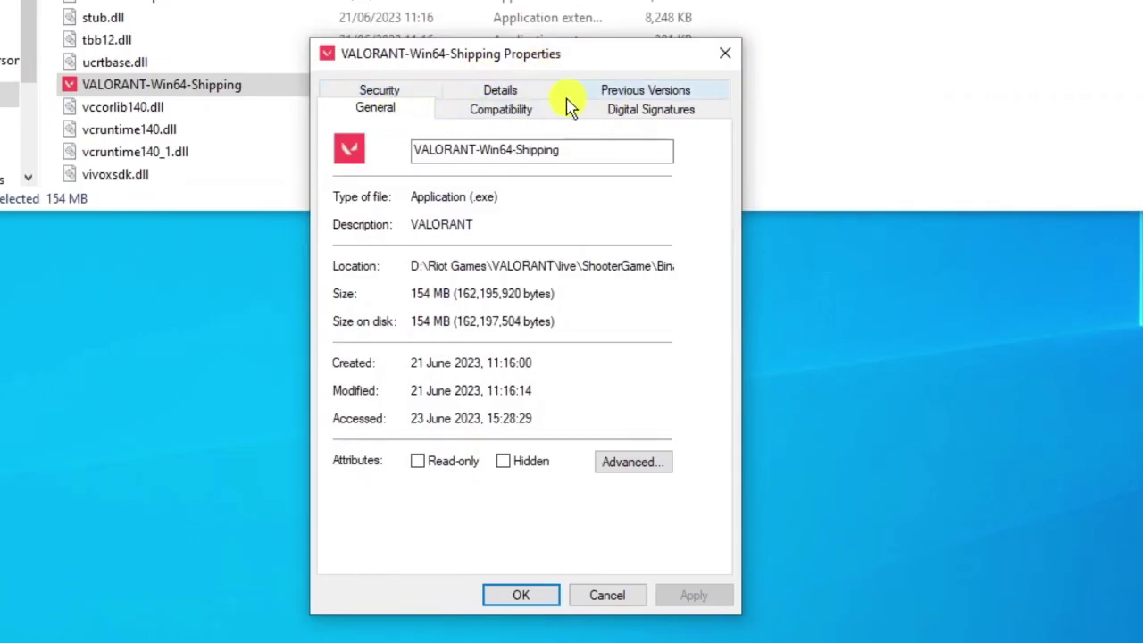
left_click(531, 112)
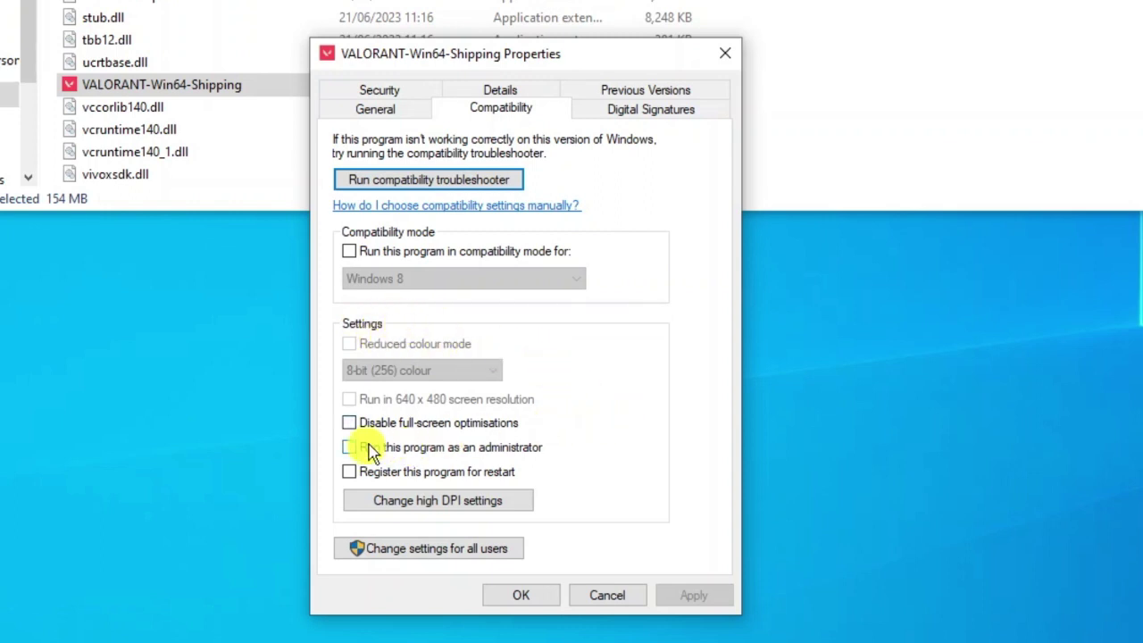
left_click(446, 446)
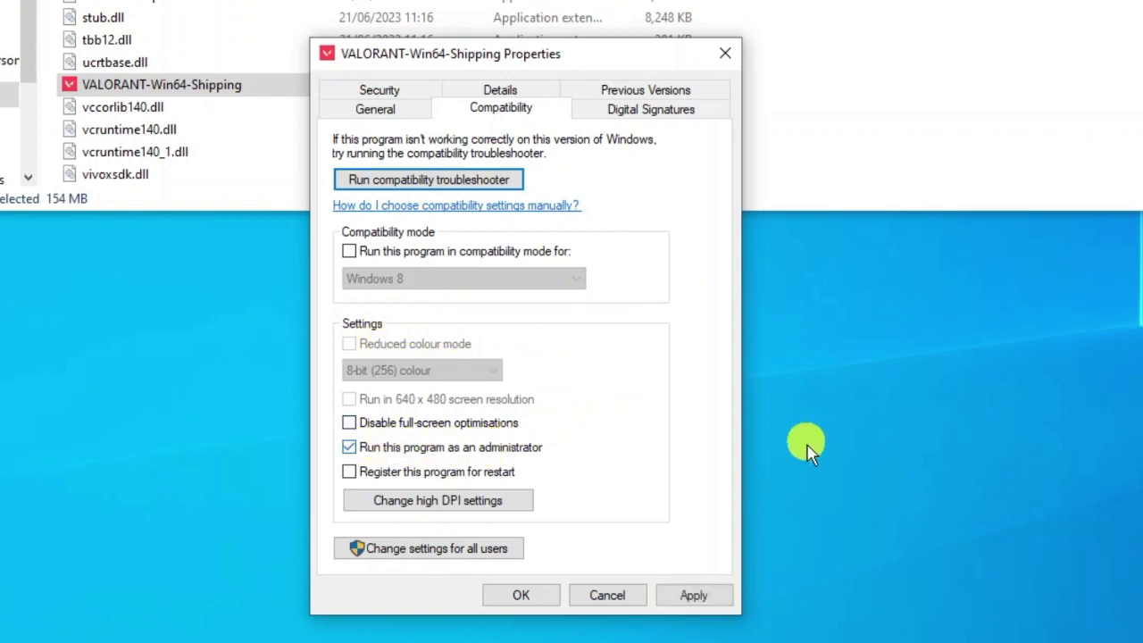
left_click(709, 594)
left_click(523, 593)
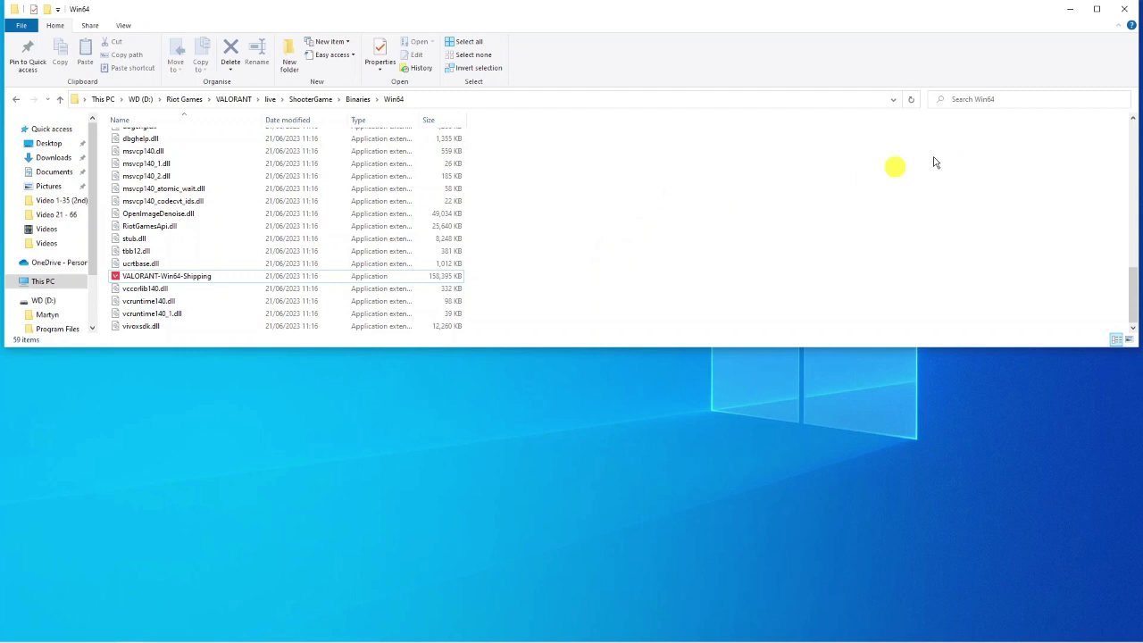
Step: Minimise File Explorer and search Windows for 'device manager'
left_click(1072, 10)
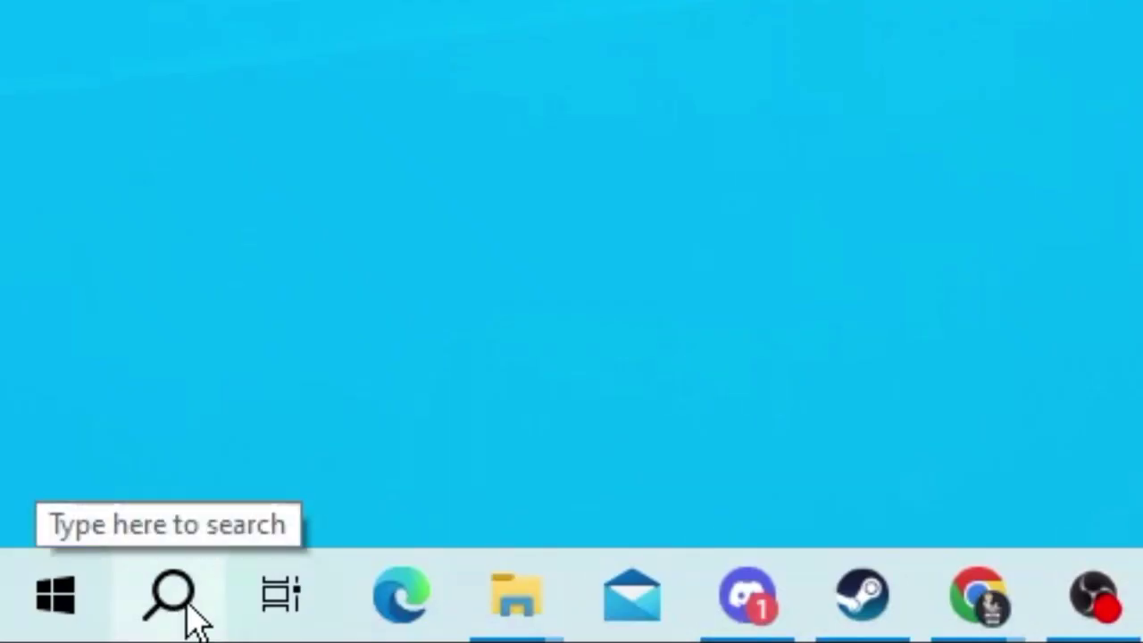
left_click(190, 609)
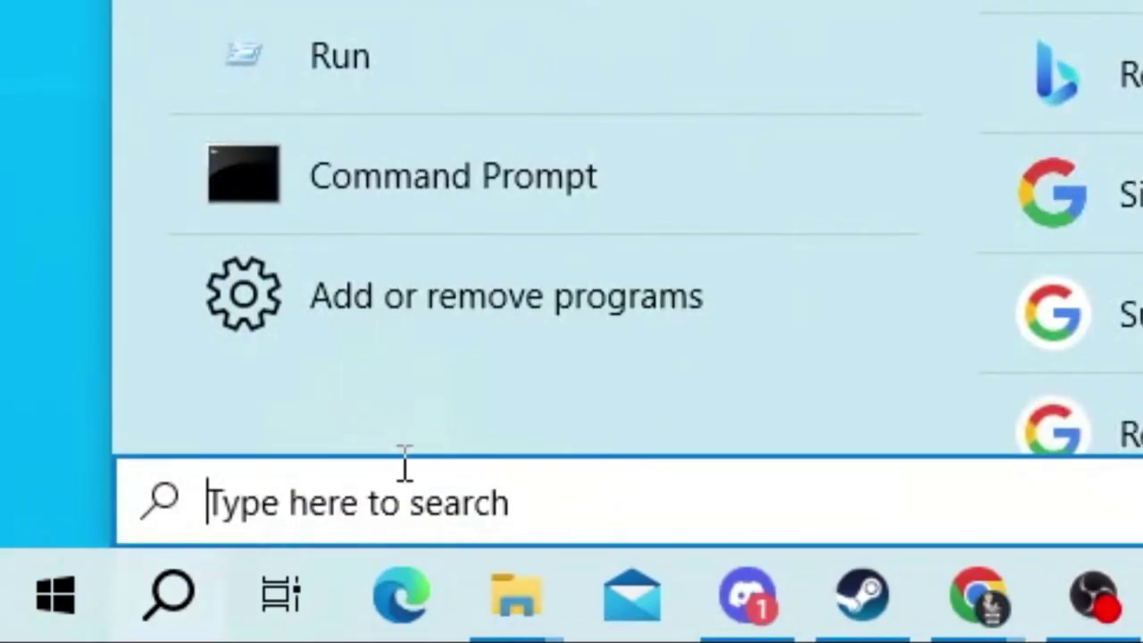
type("devic")
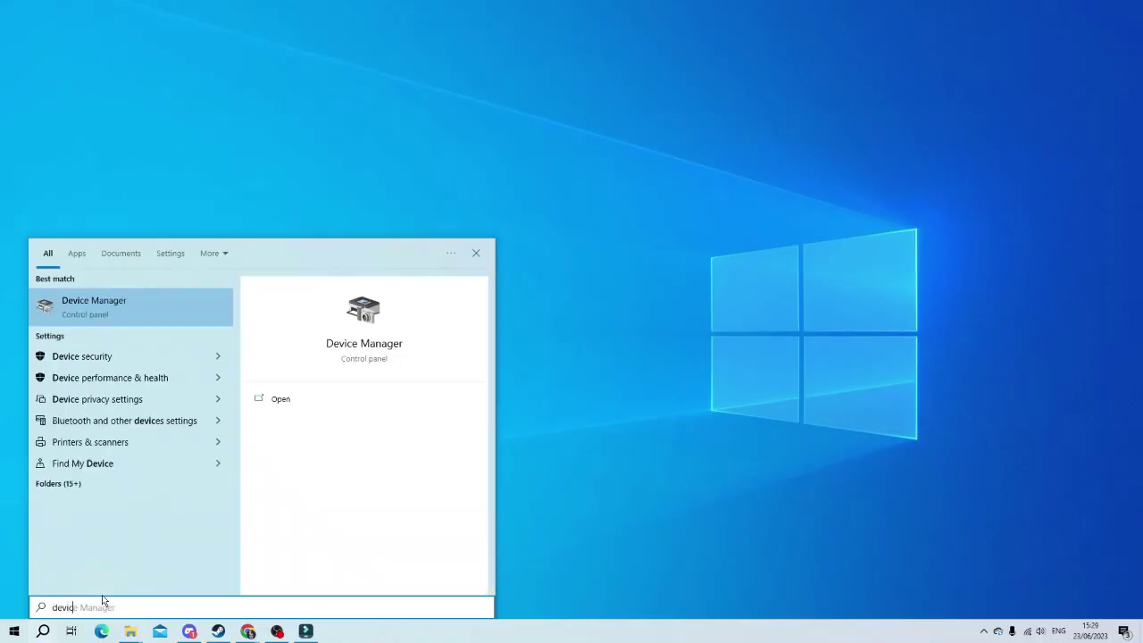
type("e manager")
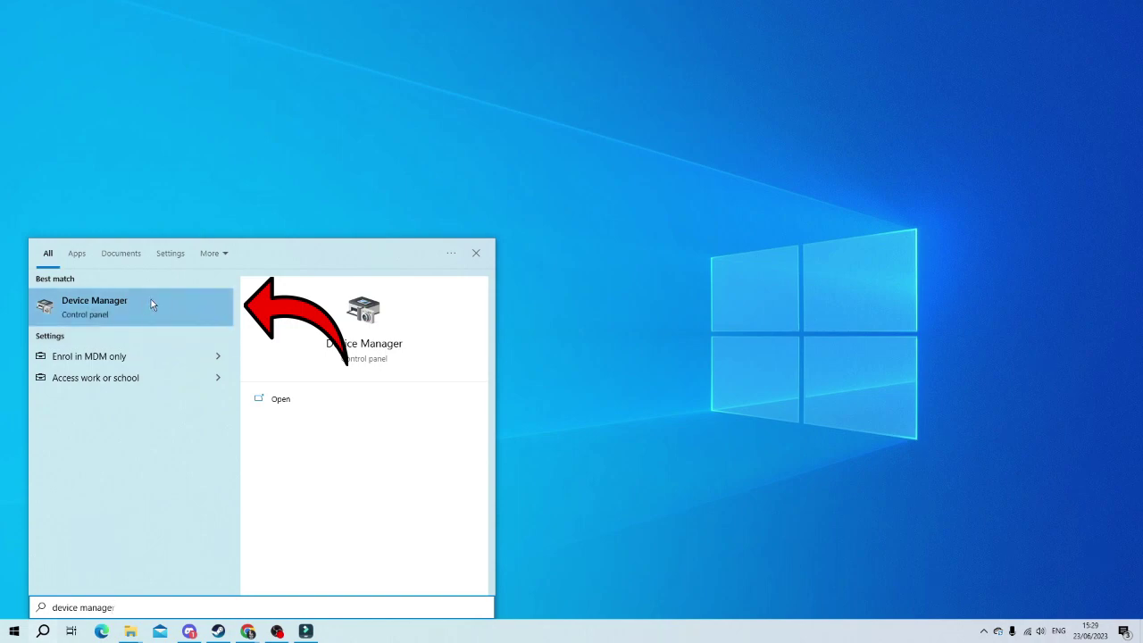
Step: Open Device Manager, expand Display adapters and bring up the Intel Iris Pro Graphics 5200's actions
left_click(151, 301)
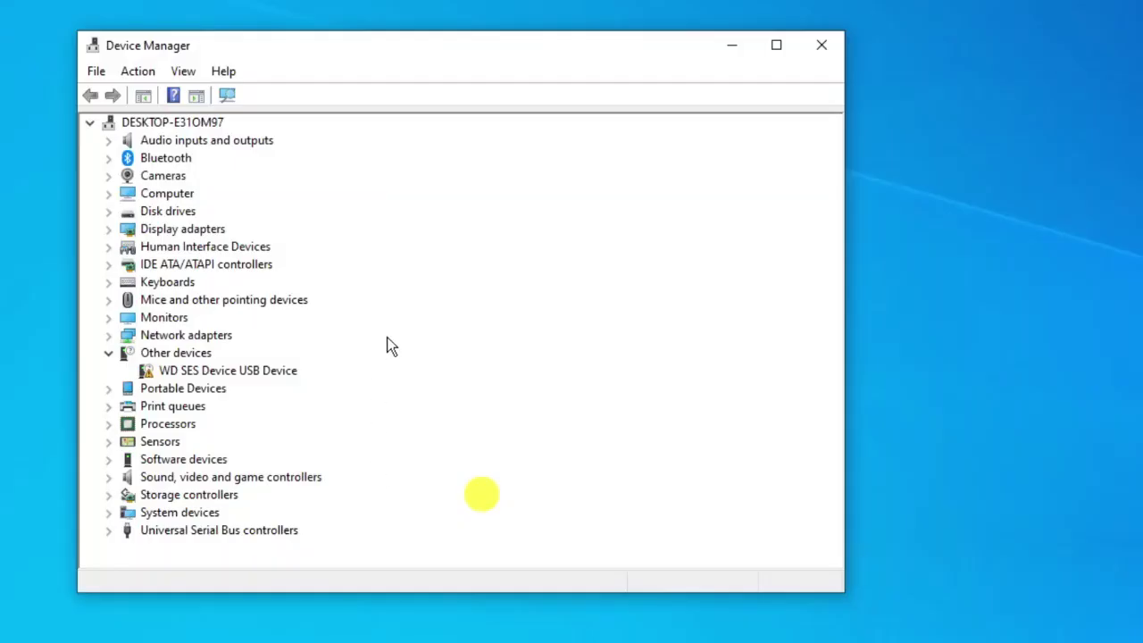
left_click(159, 232)
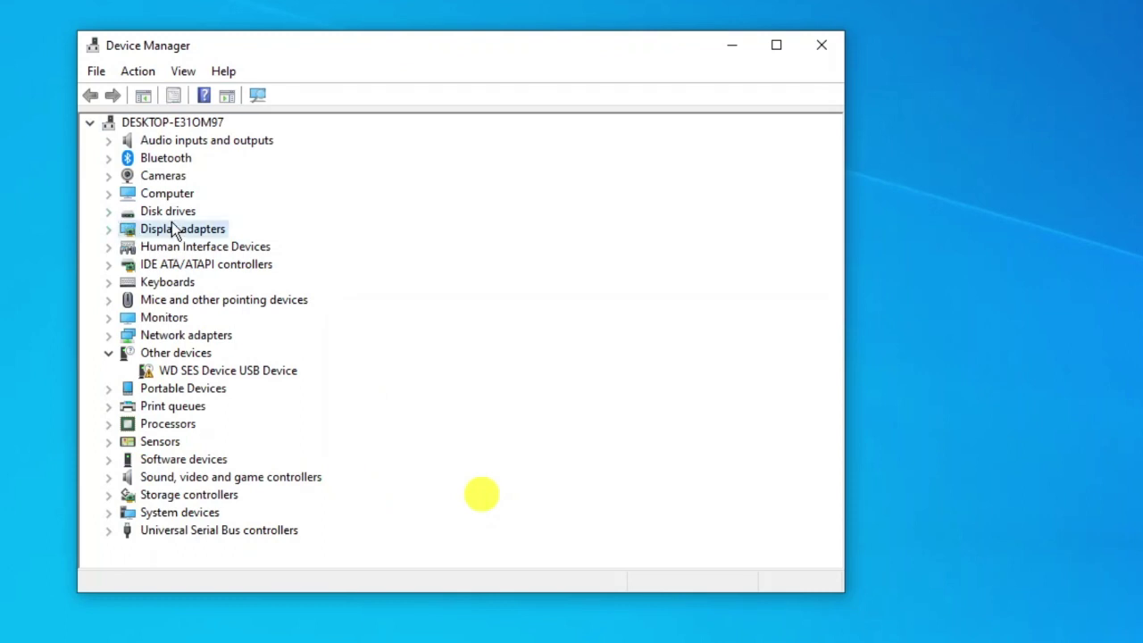
left_click(108, 230)
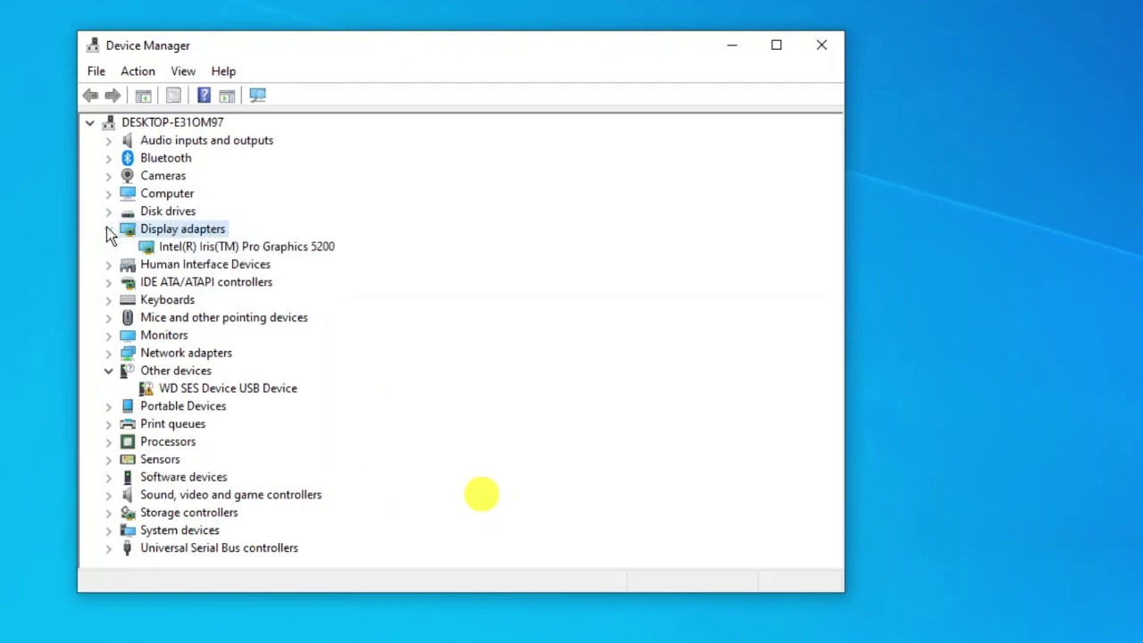
left_click(298, 247)
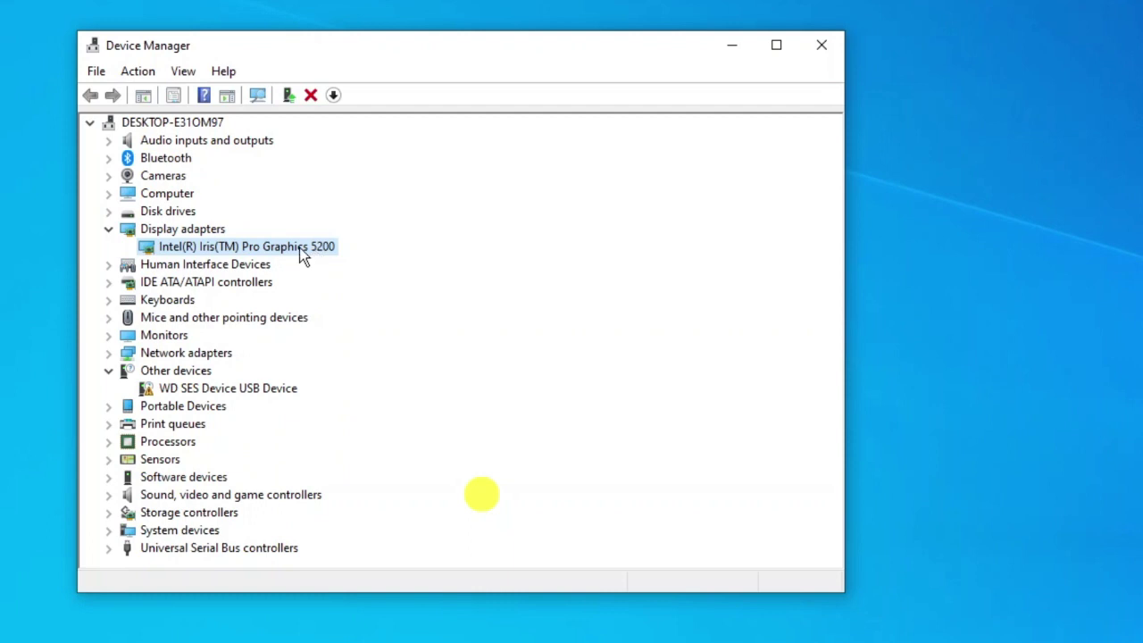
right_click(315, 253)
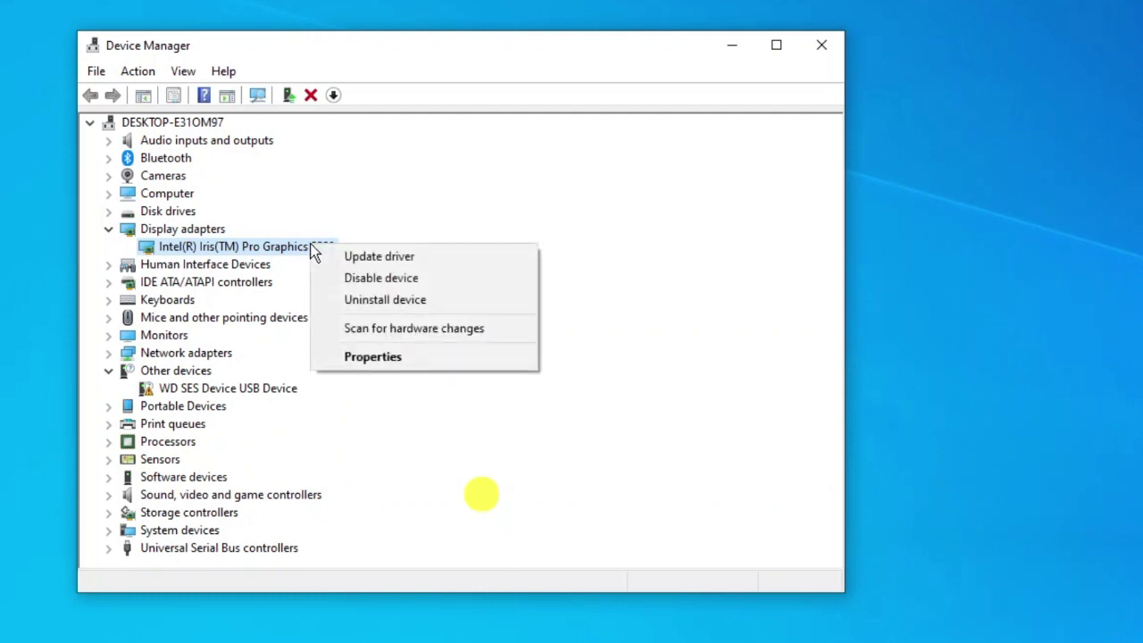
Step: Have Windows search automatically for an Intel Iris Pro Graphics 5200 driver, then close the wizard
left_click(384, 257)
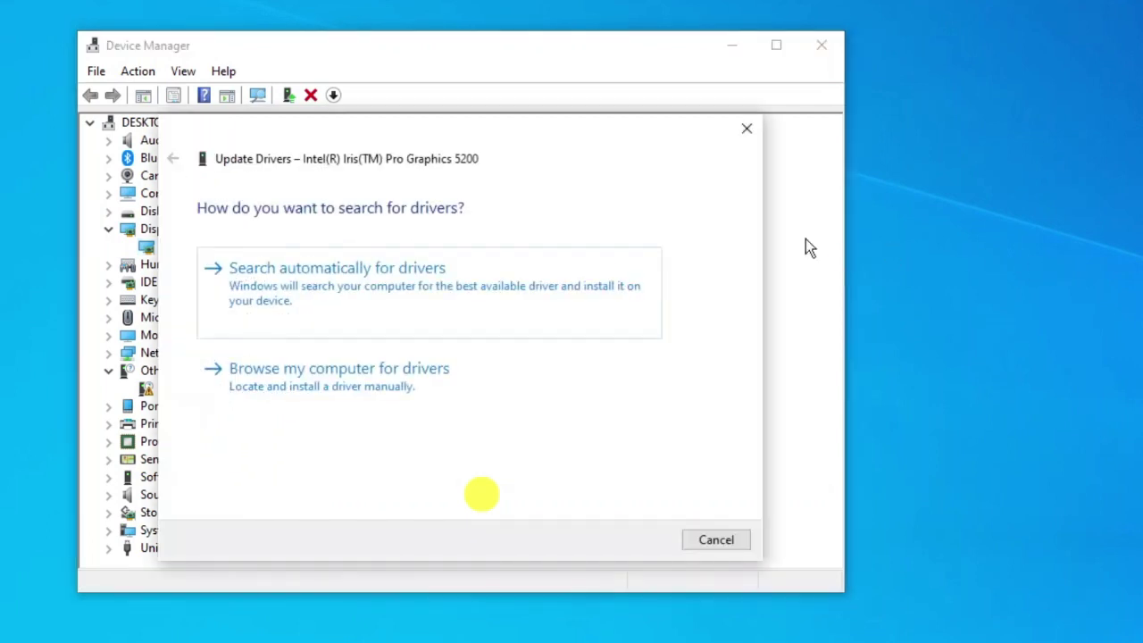
left_click(546, 292)
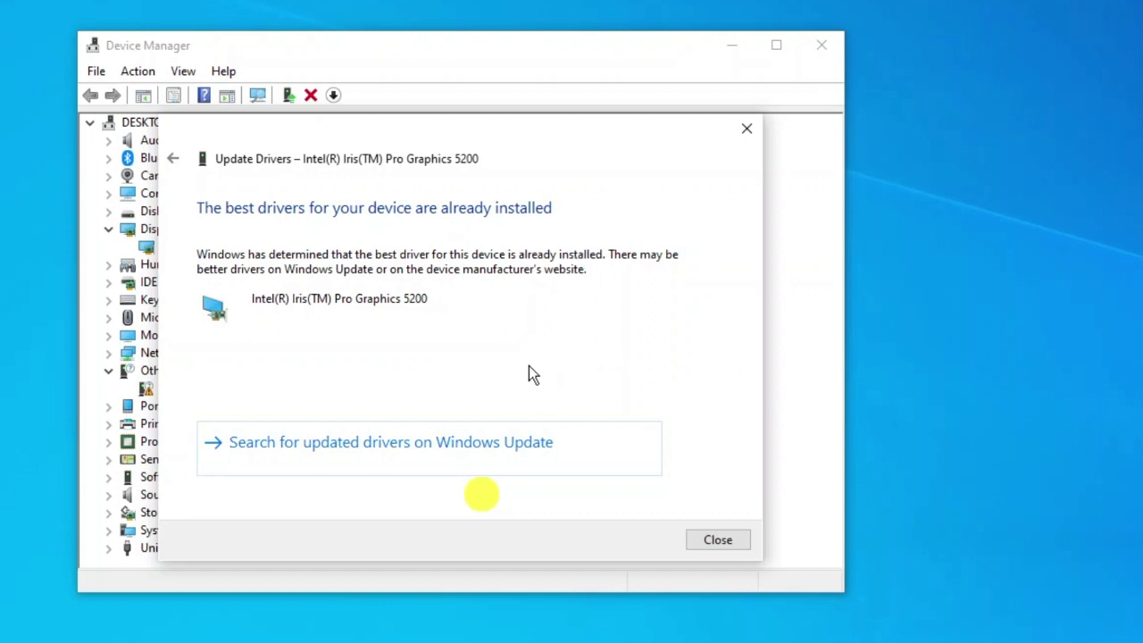
left_click(719, 538)
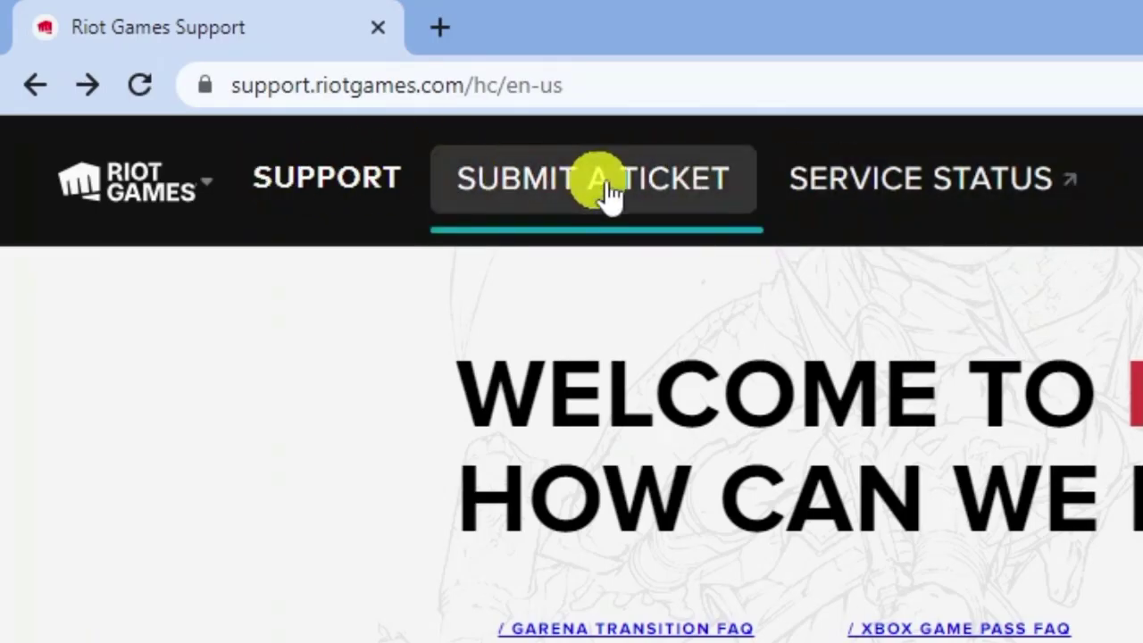
Step: Go to the ticket submission page and pick the 'Tech Issues: Install, Patch, Lag or Crashes' request type
left_click(602, 181)
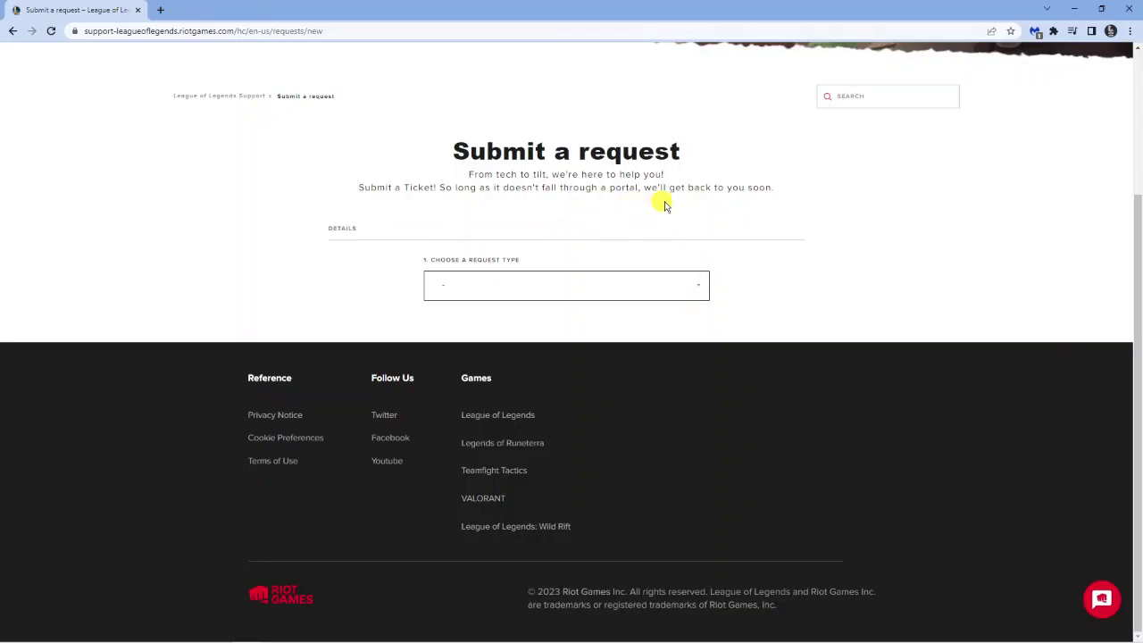
left_click(665, 293)
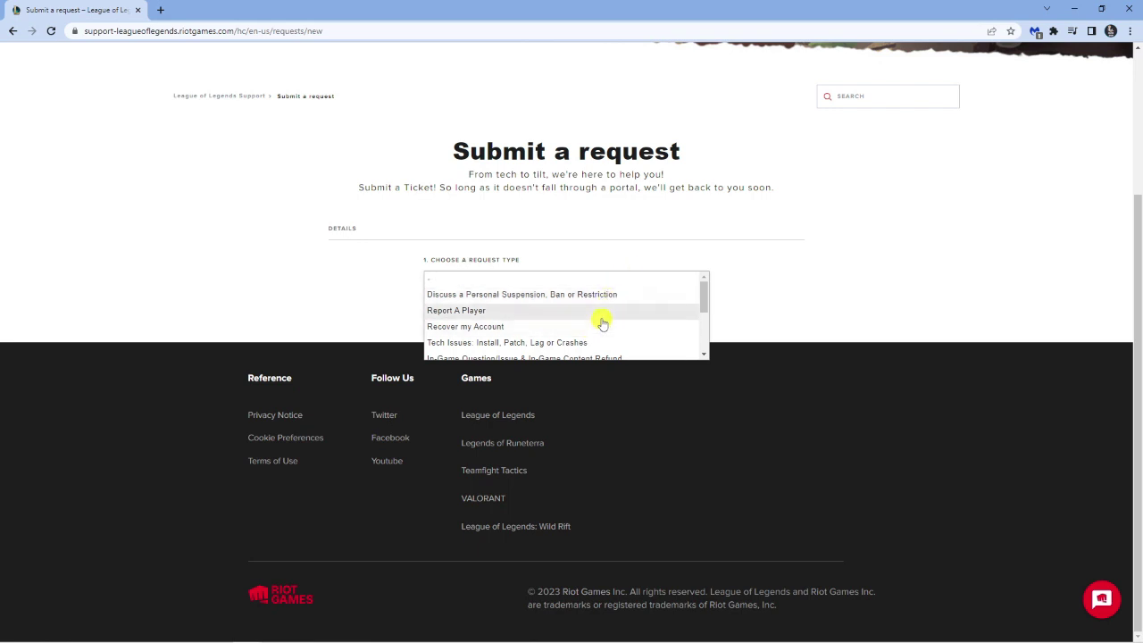
scroll(587, 335, "down", 2)
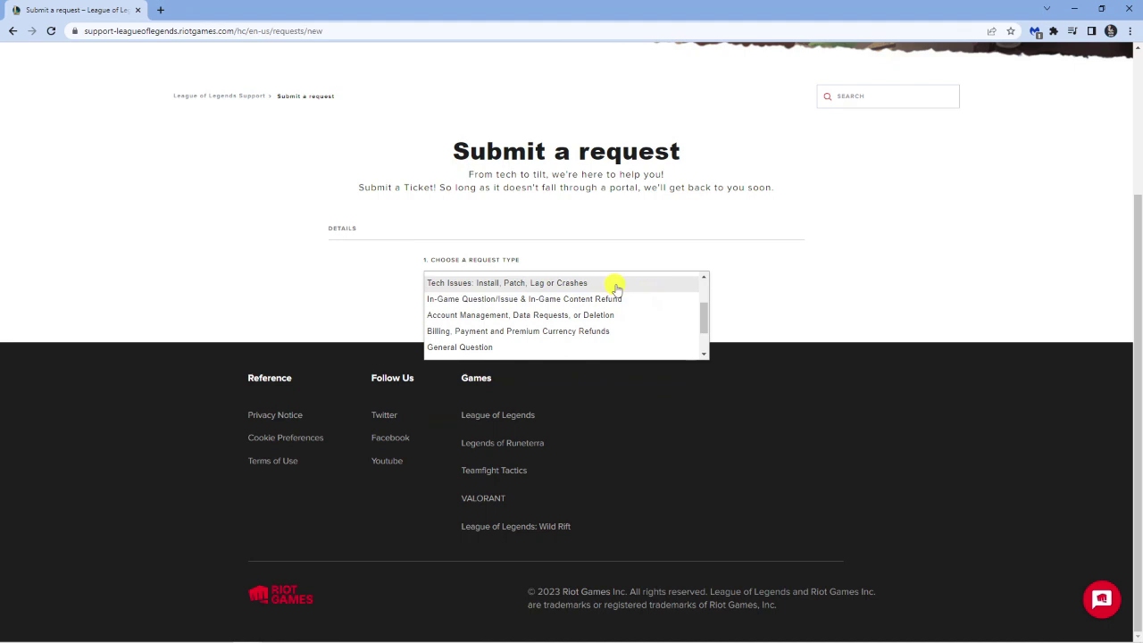
left_click(616, 284)
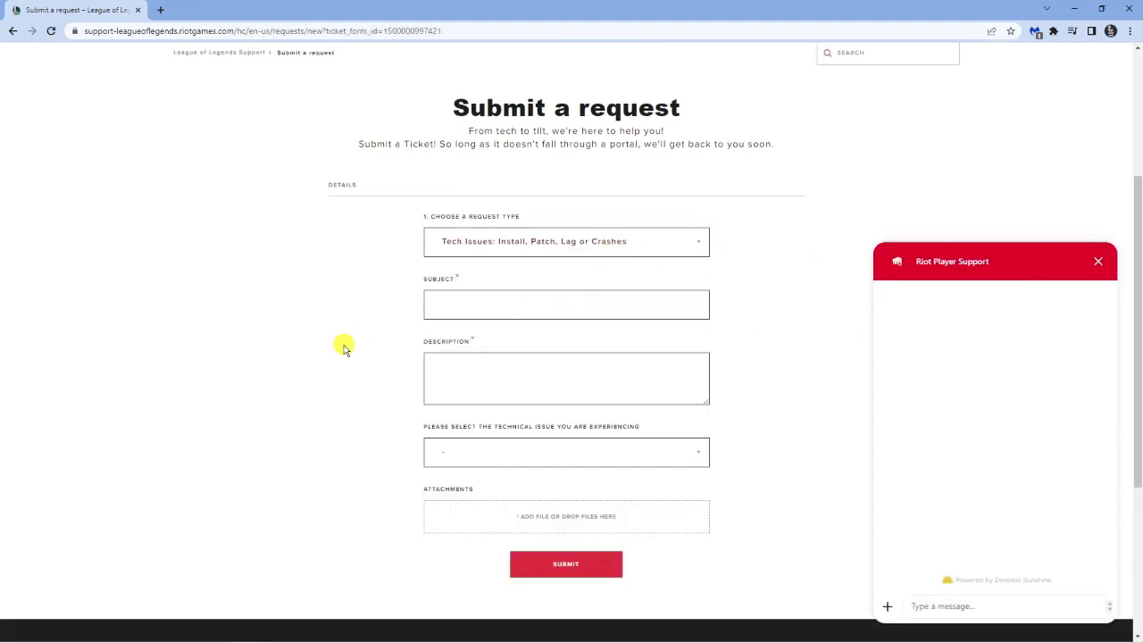
Step: Enter 'VAN9003 Error' as the ticket subject
left_click(599, 303)
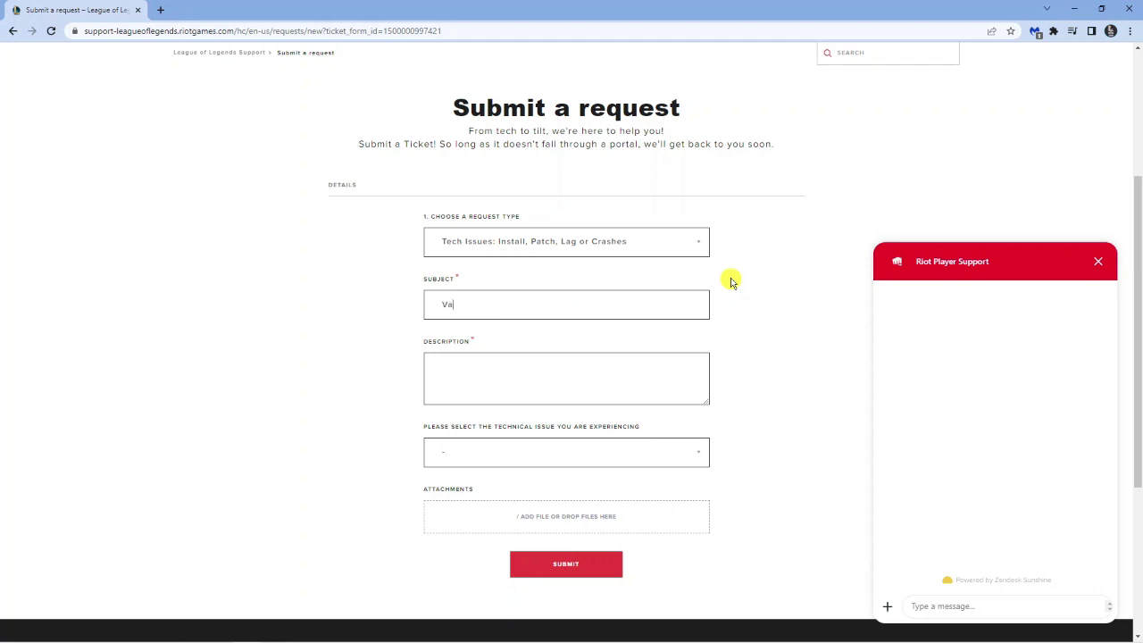
type("9003 Error")
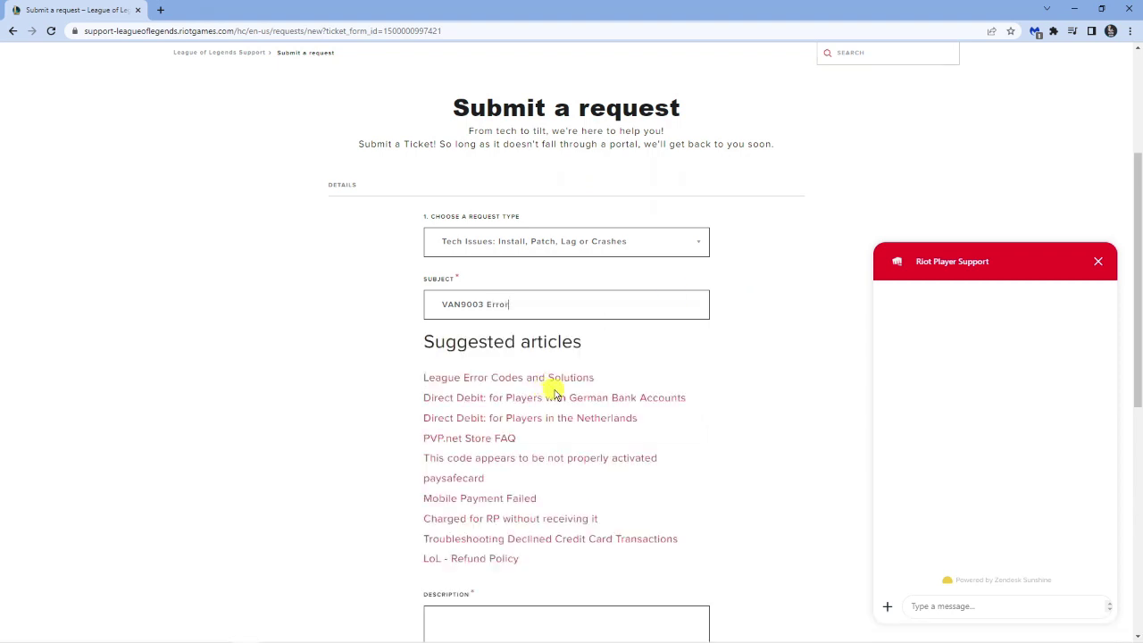
scroll(734, 452, "down", 3)
type("please can")
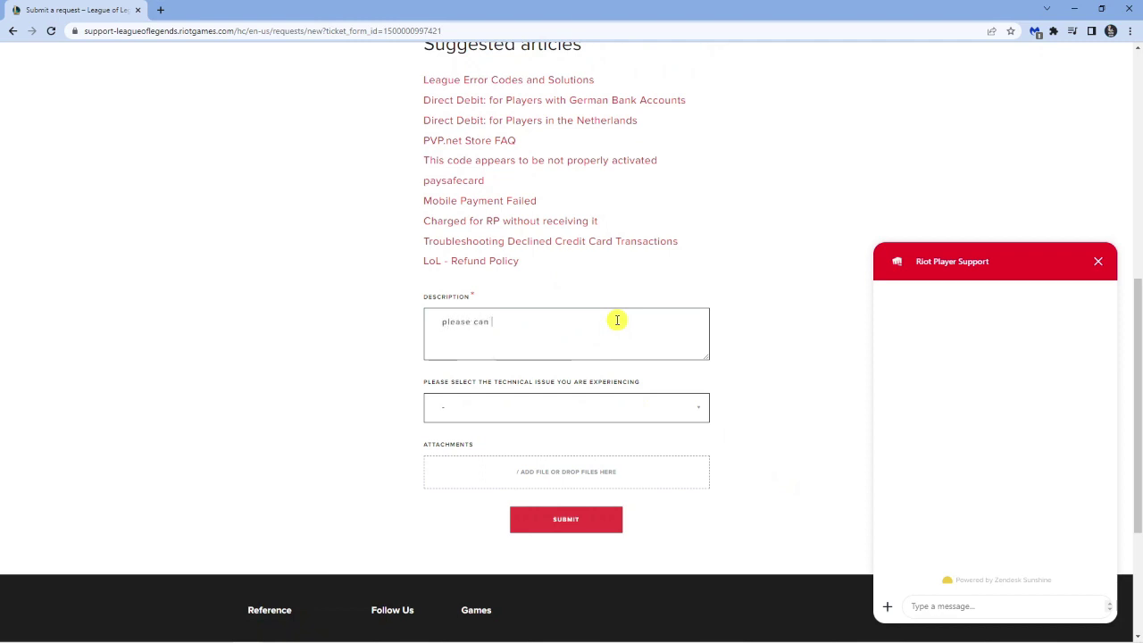
Step: Write a description asking for help with error VAN 9003, followed by how-long and username lines
type("you")
type(" help me w")
type("ith this")
type(" erro")
type("r code VA")
type("N 9003")
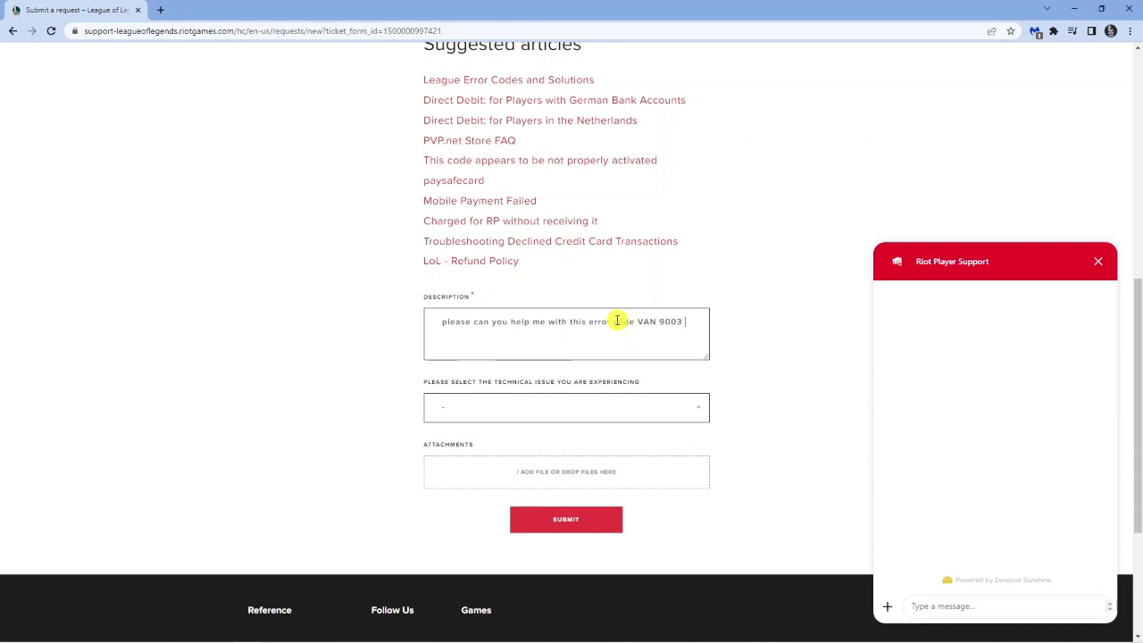
key("Return")
key("Return")
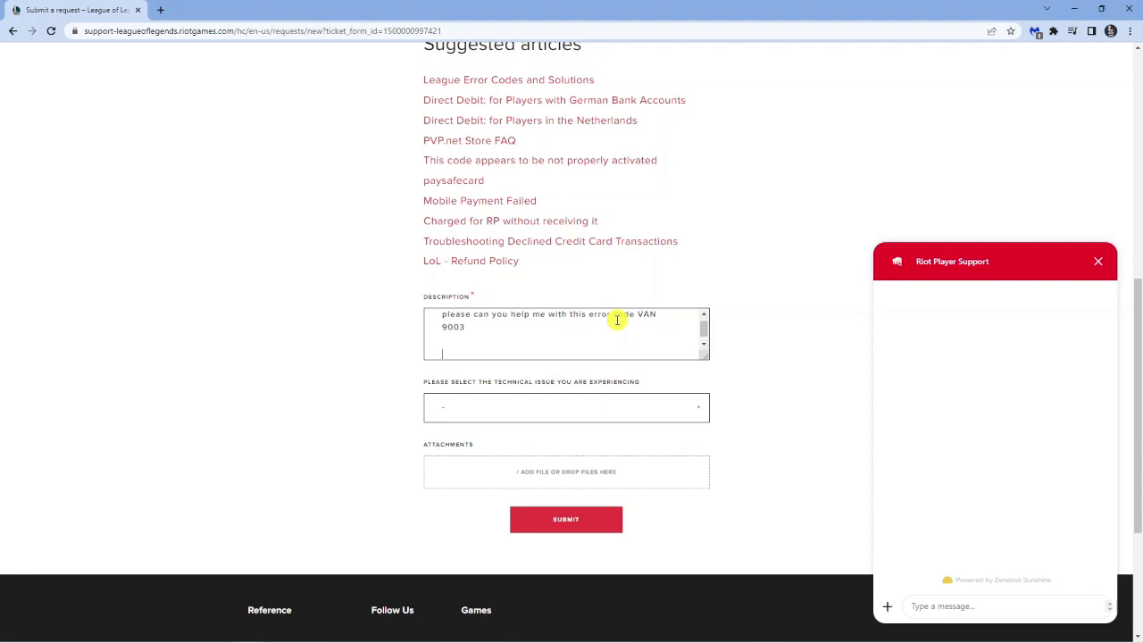
type("howong")
type("...")
key("Return")
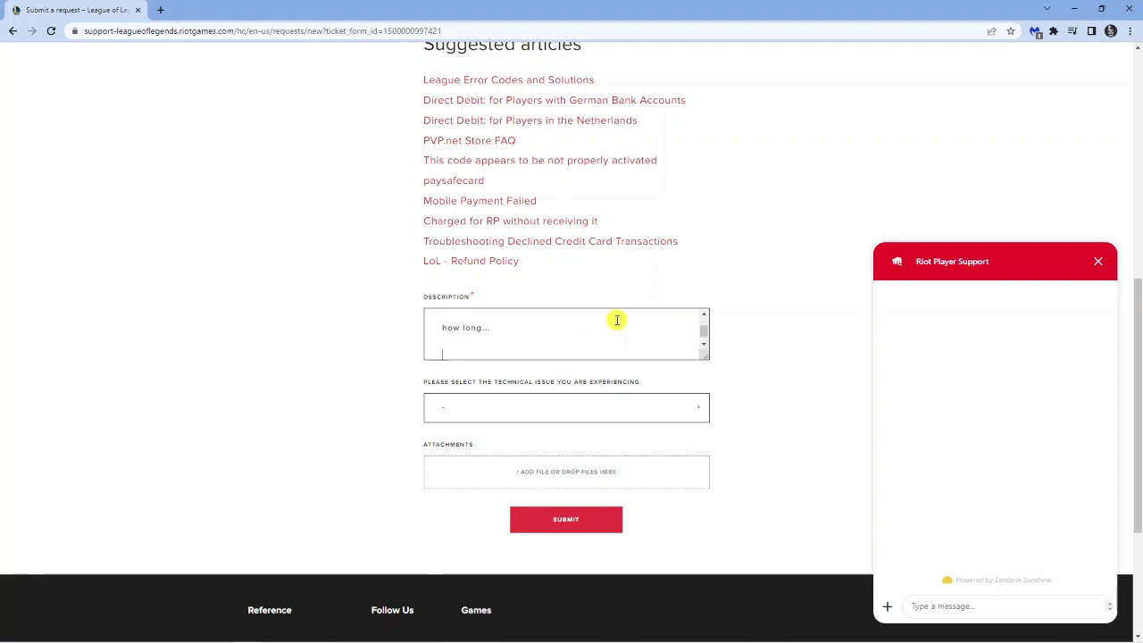
type("usernaem..")
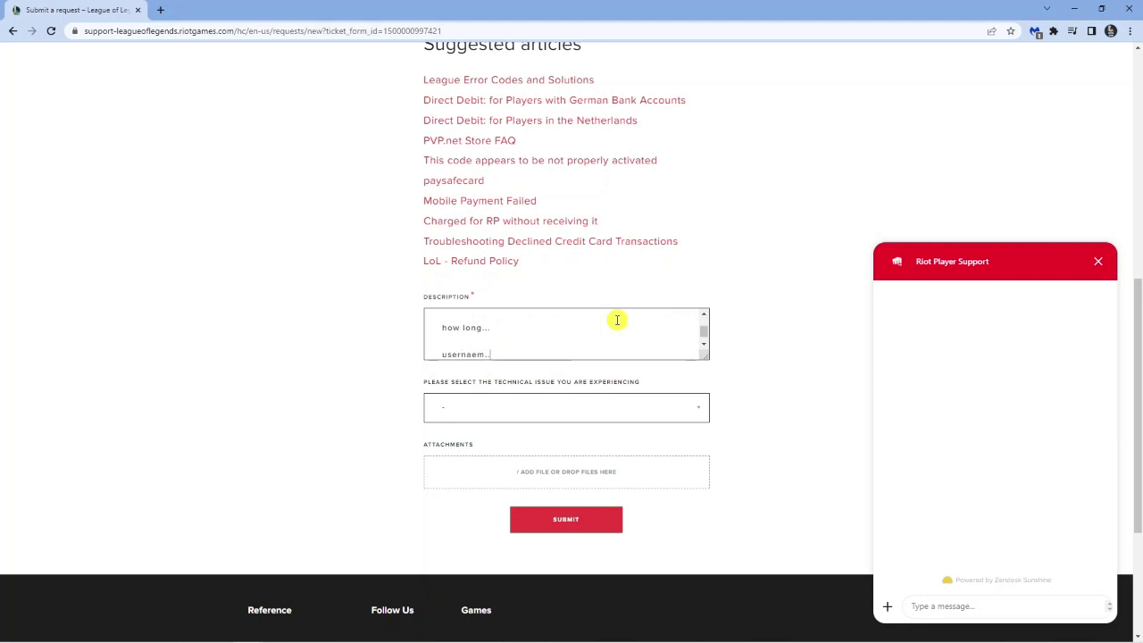
key("BackSpace")
type("me...")
key("Return")
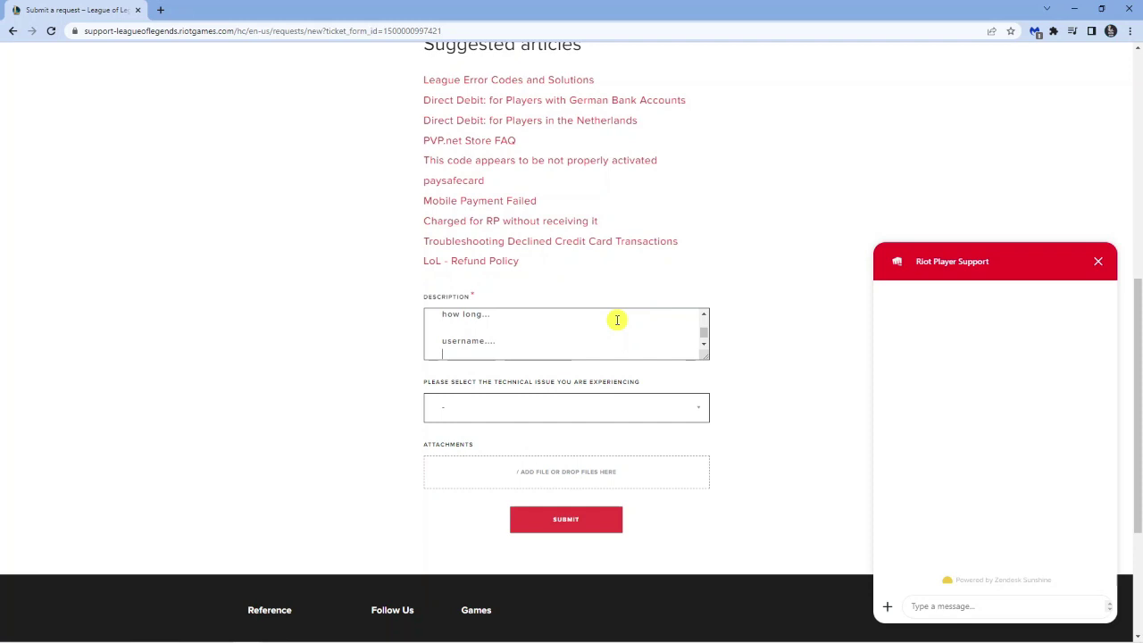
key("Return")
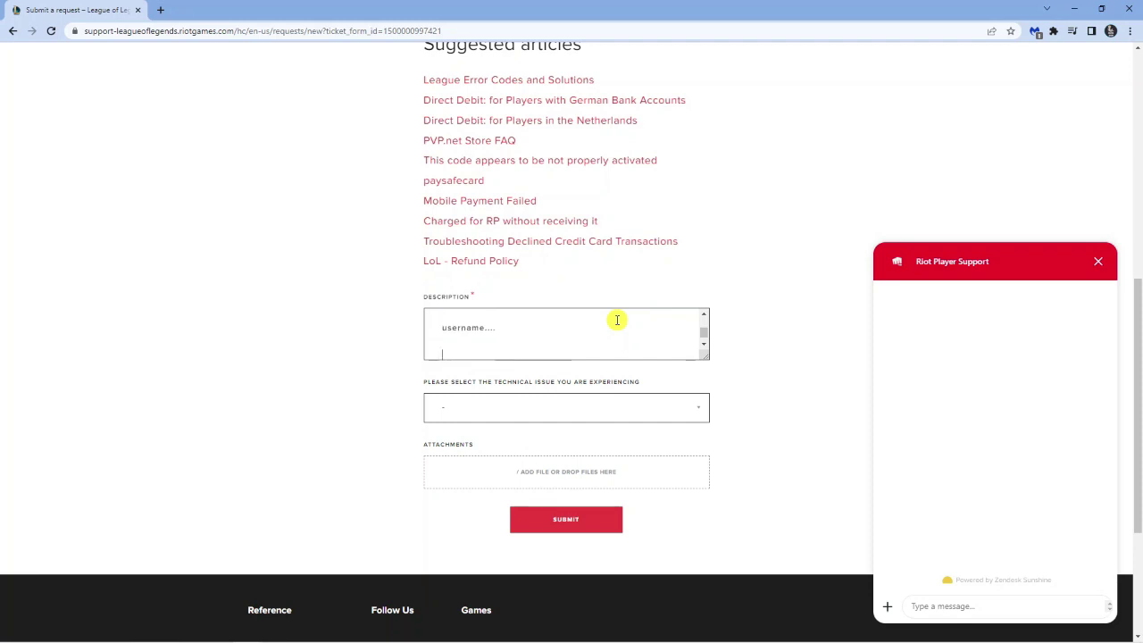
Step: Select 'Crashes - crash errors / closes unexpectedly' as the technical issue type
left_click(683, 407)
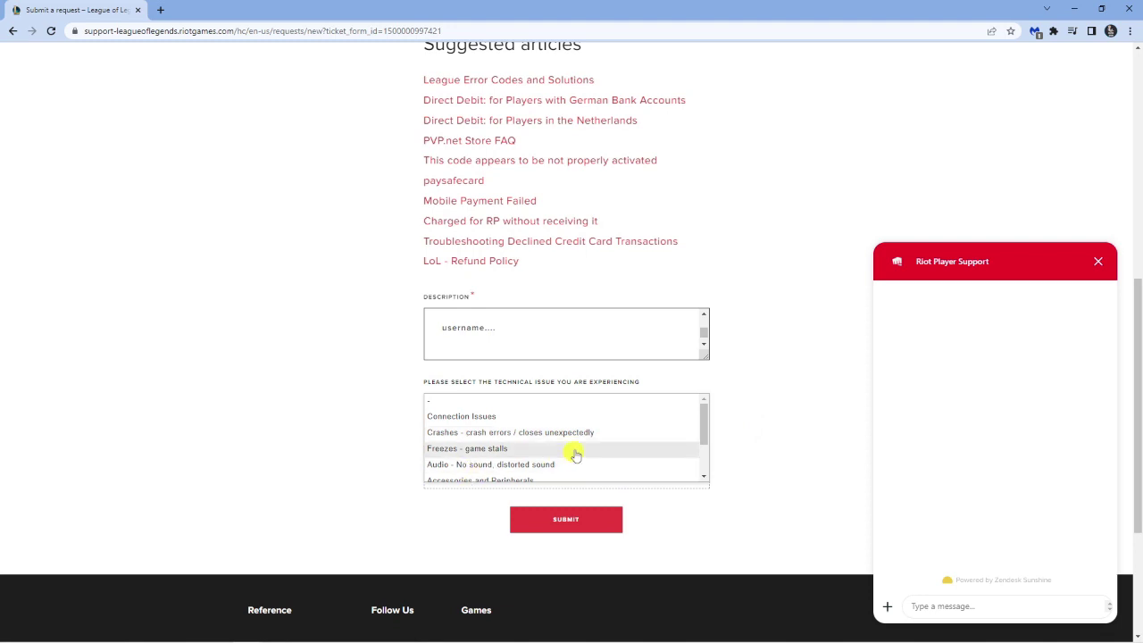
scroll(581, 440, "down", 1)
scroll(581, 415, "up", 1)
scroll(540, 432, "up", 1)
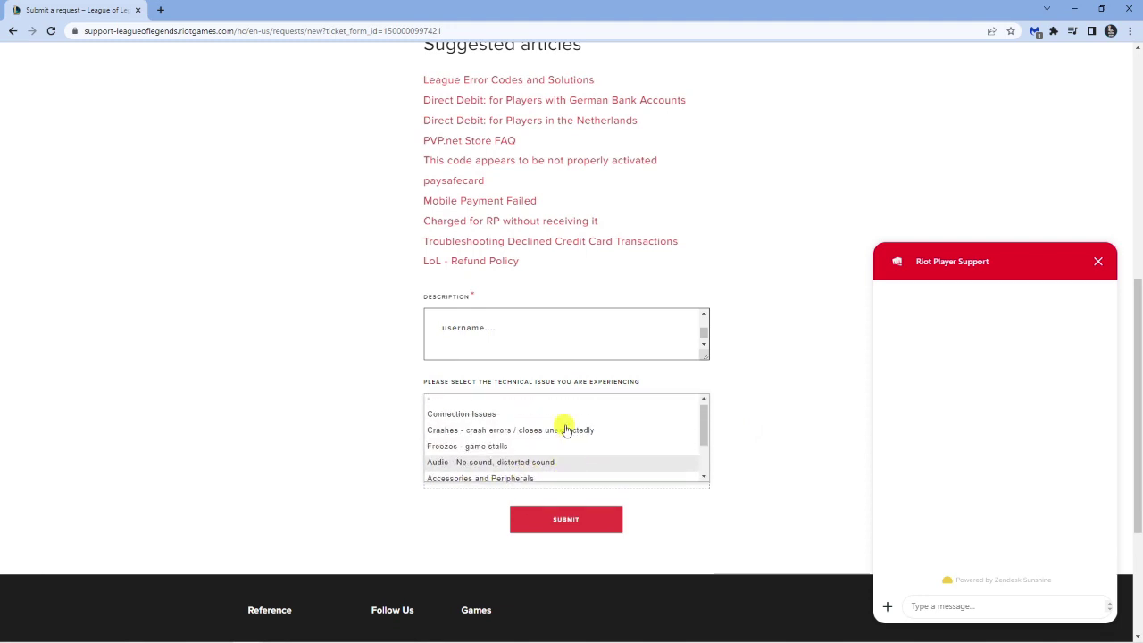
scroll(616, 451, "down", 1)
scroll(625, 451, "up", 1)
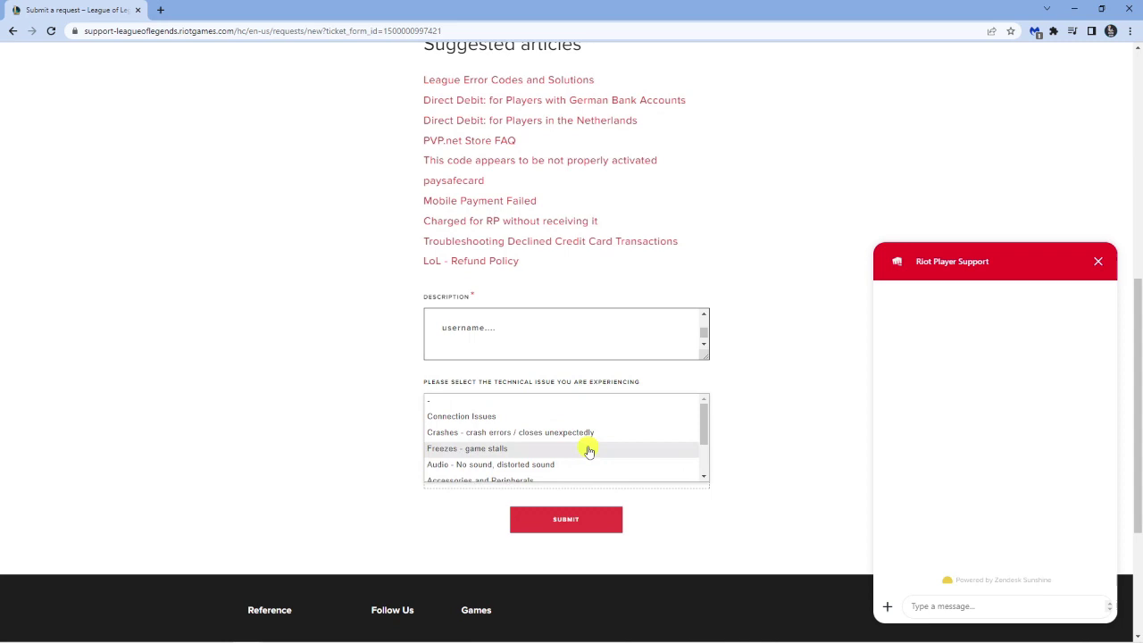
left_click(651, 433)
Step: Set 'Where does this issue occur?' to Login / Signing In
scroll(766, 437, "down", 1)
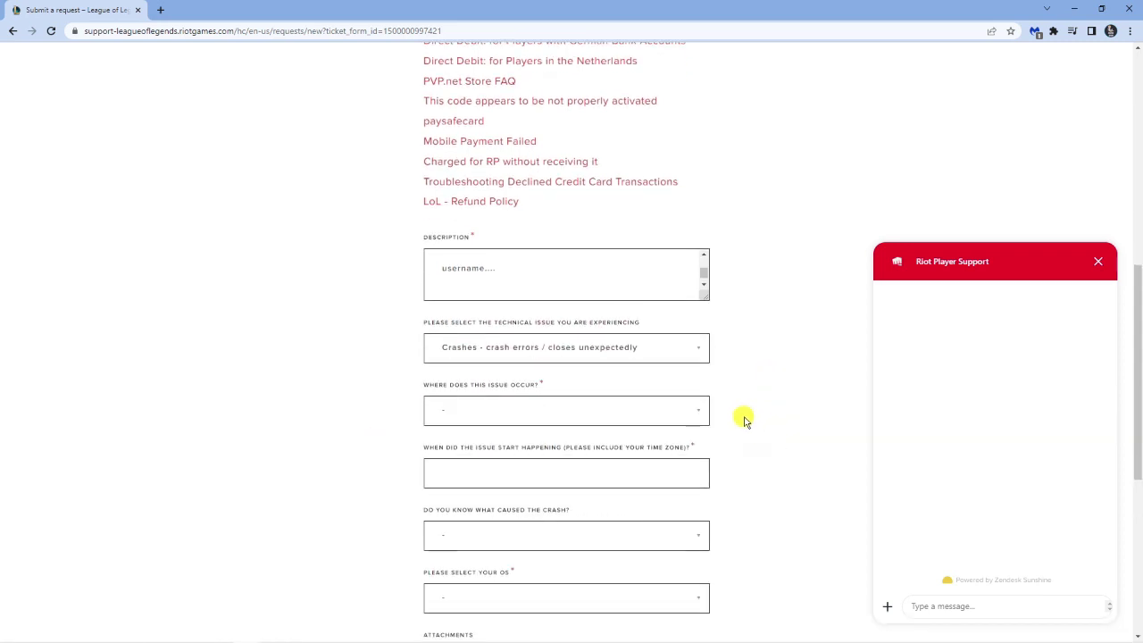
left_click(705, 410)
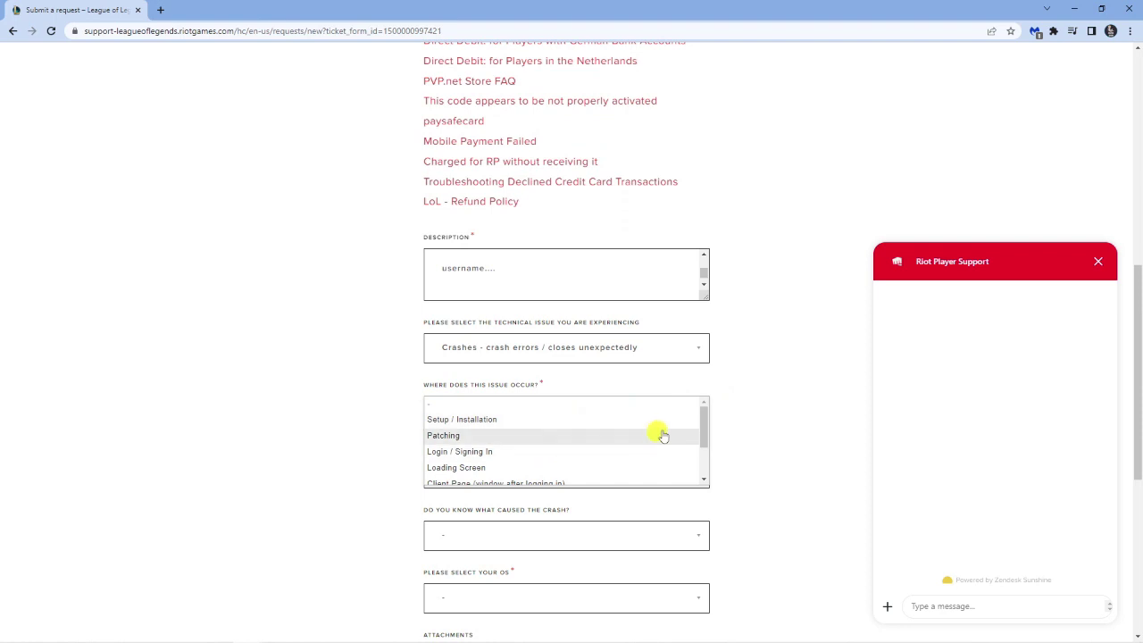
scroll(656, 434, "down", 1)
scroll(625, 447, "up", 1)
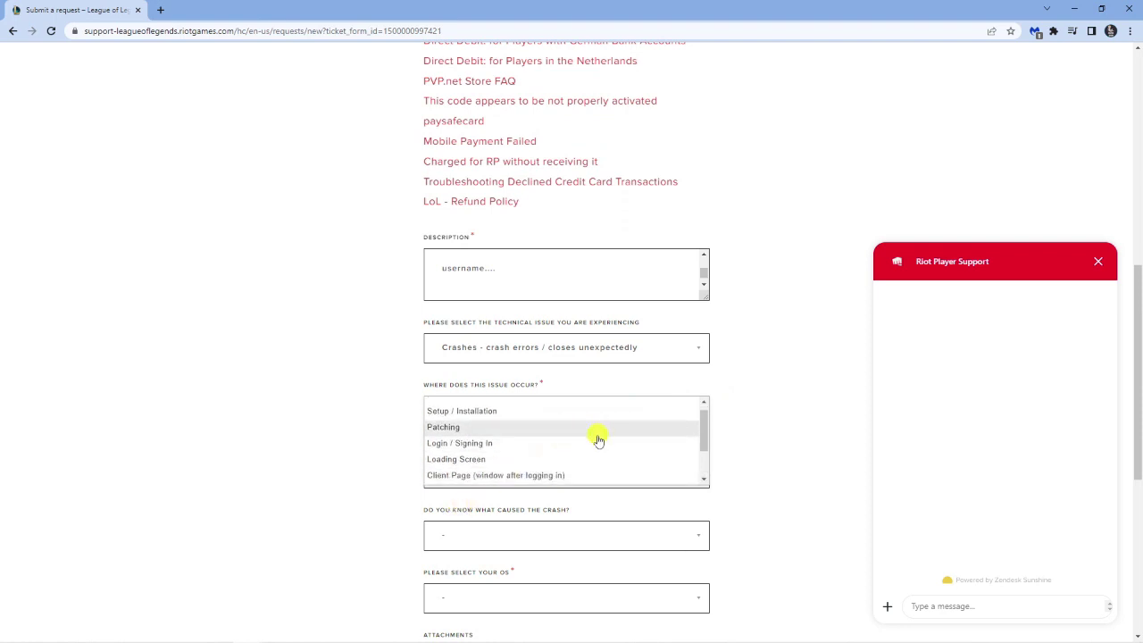
scroll(553, 447, "down", 1)
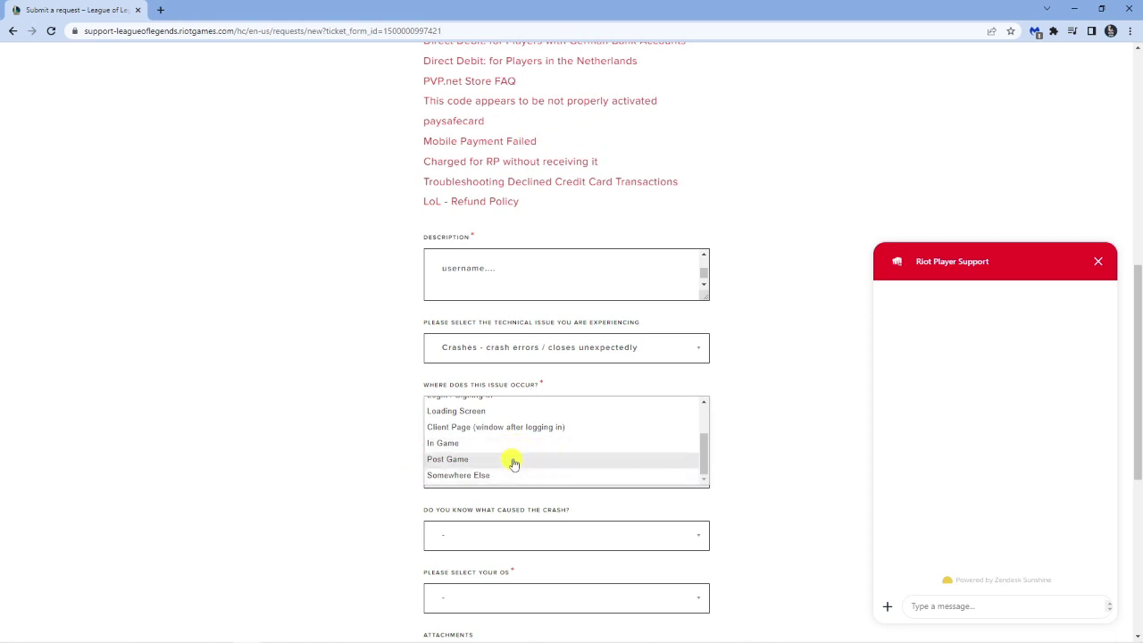
scroll(503, 449, "up", 1)
left_click(533, 452)
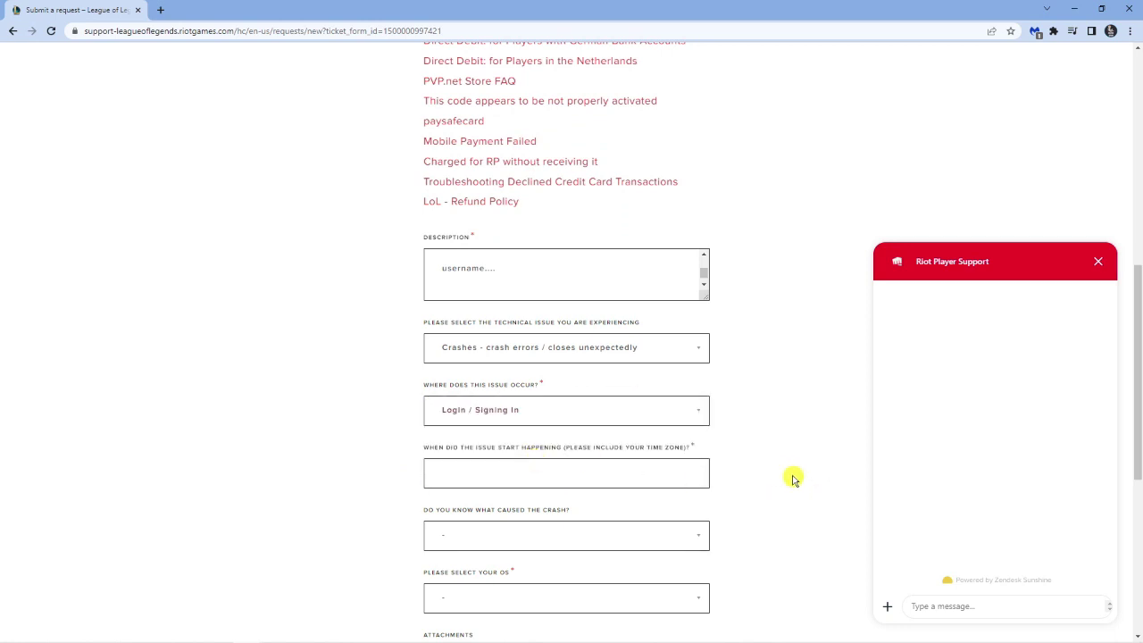
scroll(553, 452, "down", 1)
scroll(625, 451, "down", 2)
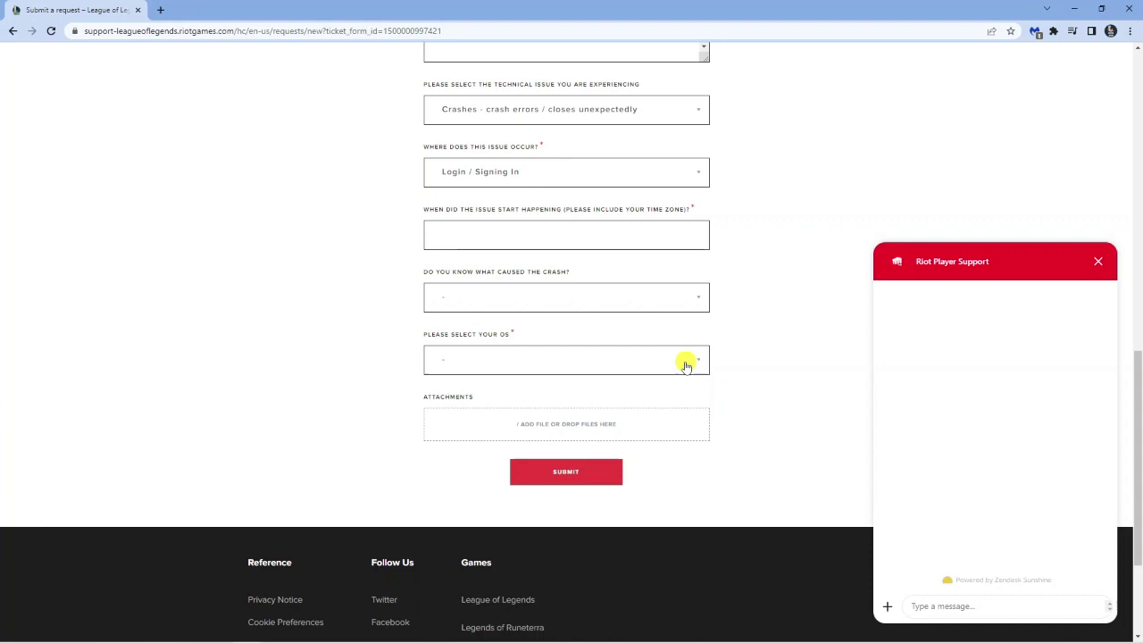